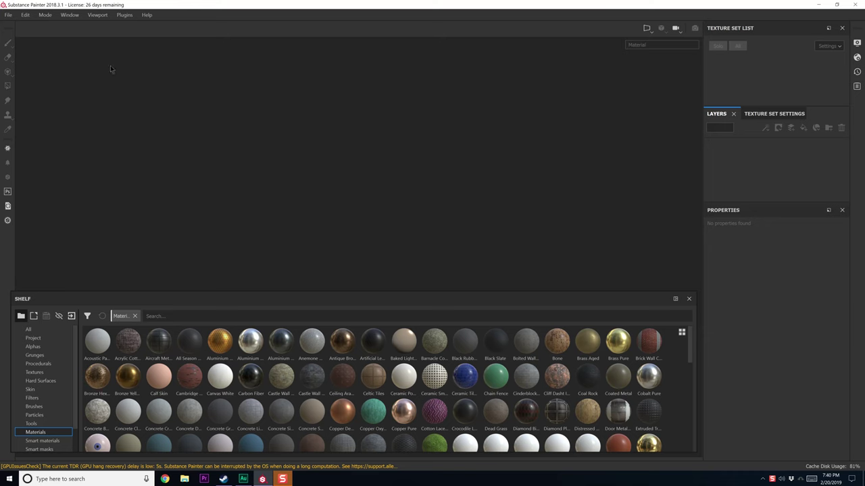
# - Create a PBR - Metallic Roughness (allegorithmic) project from Stethoscope.fbx with a document resolution of 1024
pyautogui.click(8, 15)
pyautogui.click(20, 41)
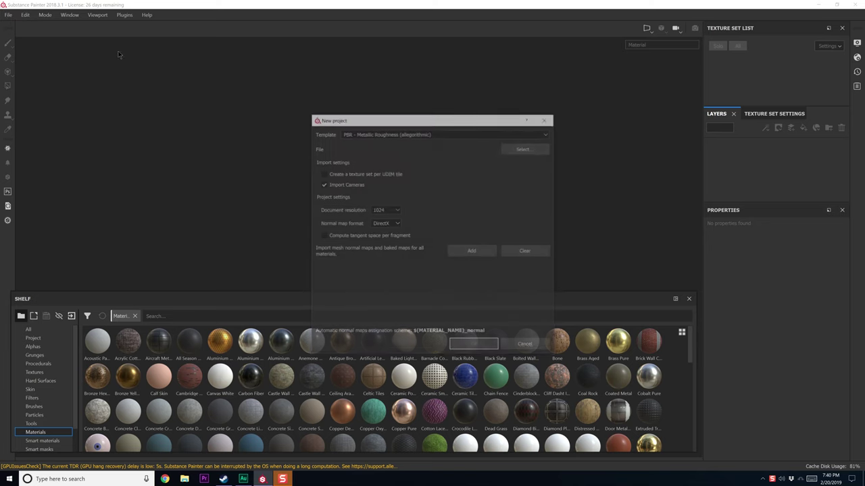
pyautogui.click(424, 134)
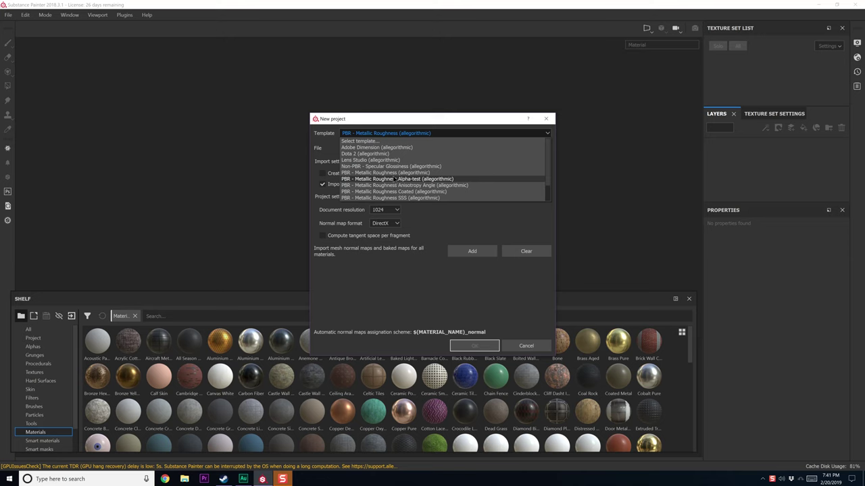
pyautogui.click(396, 173)
pyautogui.click(385, 210)
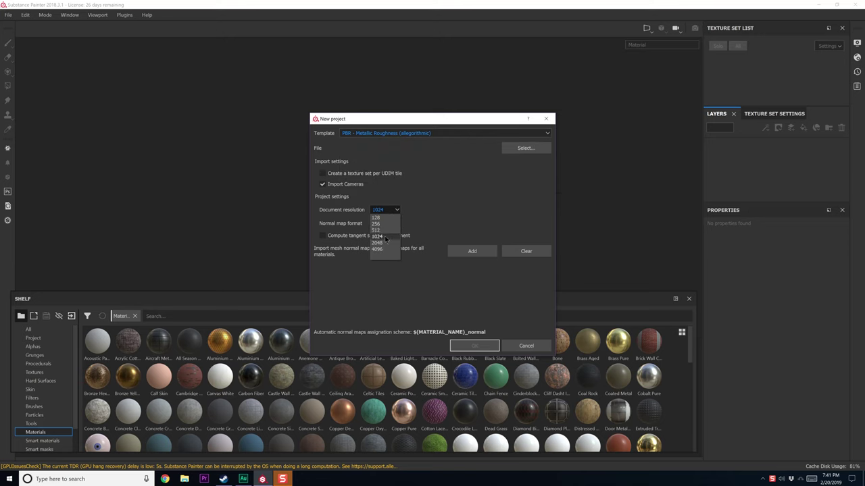
pyautogui.click(385, 238)
pyautogui.click(525, 150)
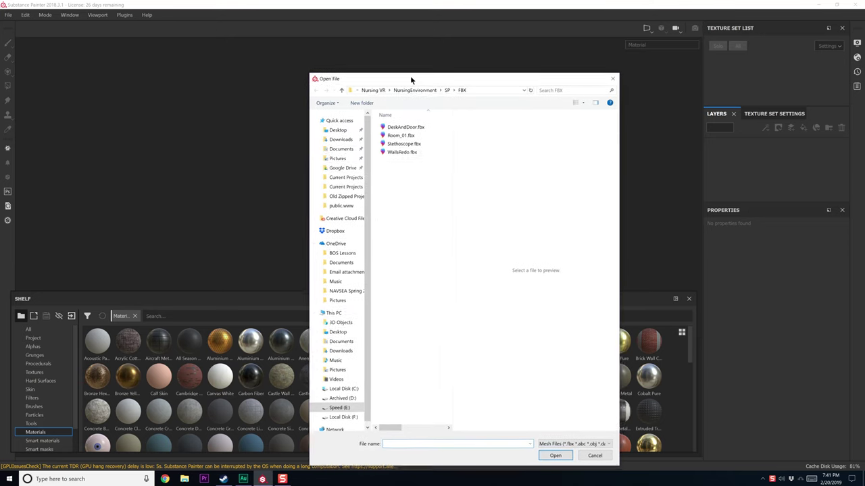
pyautogui.doubleClick(402, 143)
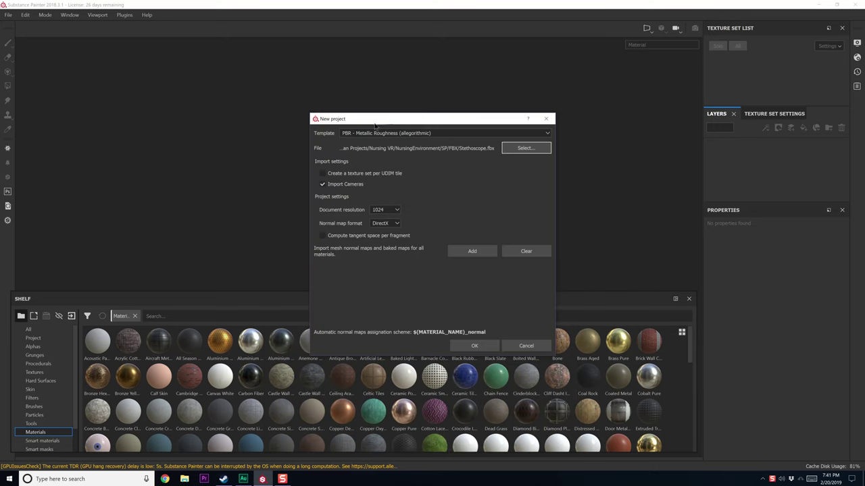
pyautogui.click(474, 346)
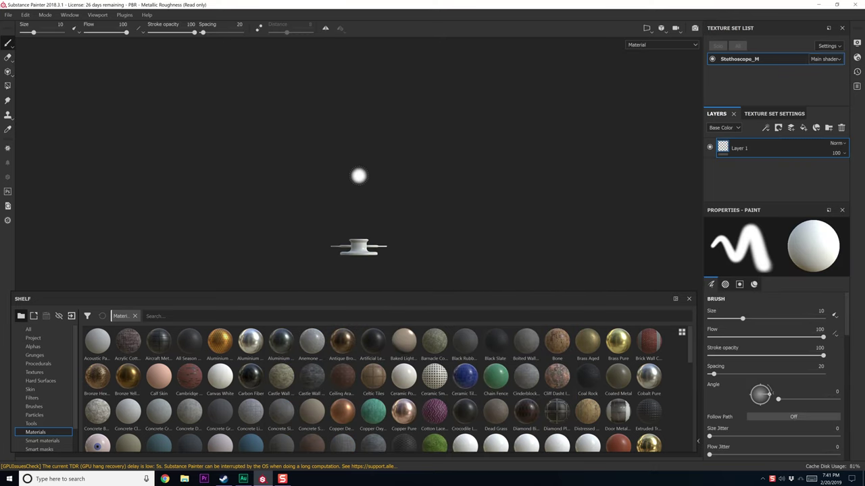
# - Search the materials for "plastic" and add Plastic Glossy Pure as a fill layer beneath Layer 1
pyautogui.keyDown('alt'); pyautogui.moveTo(358, 176); pyautogui.dragTo(377, 288); pyautogui.keyUp('alt')
pyautogui.keyDown('alt'); pyautogui.moveTo(380, 133); pyautogui.dragTo(326, 29, button='middle'); pyautogui.keyUp('alt')
pyautogui.keyDown('alt'); pyautogui.moveTo(347, 270); pyautogui.dragTo(338, 129, button='middle'); pyautogui.keyUp('alt')
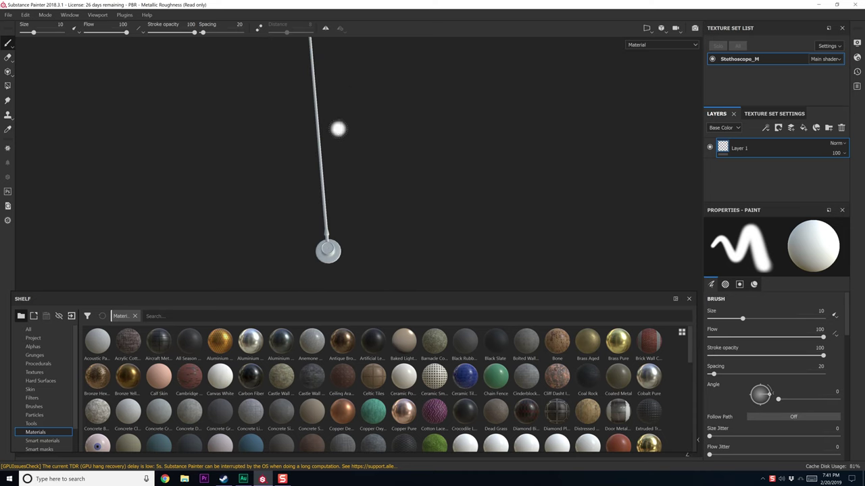
pyautogui.keyDown('alt'); pyautogui.moveTo(338, 128); pyautogui.dragTo(456, 181); pyautogui.keyUp('alt')
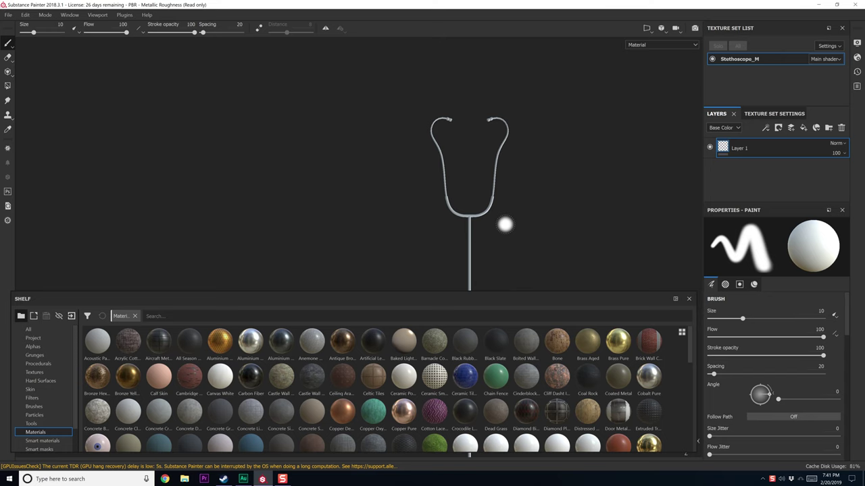
pyautogui.keyDown('alt'); pyautogui.moveTo(460, 131); pyautogui.dragTo(429, 133, button='middle'); pyautogui.keyUp('alt')
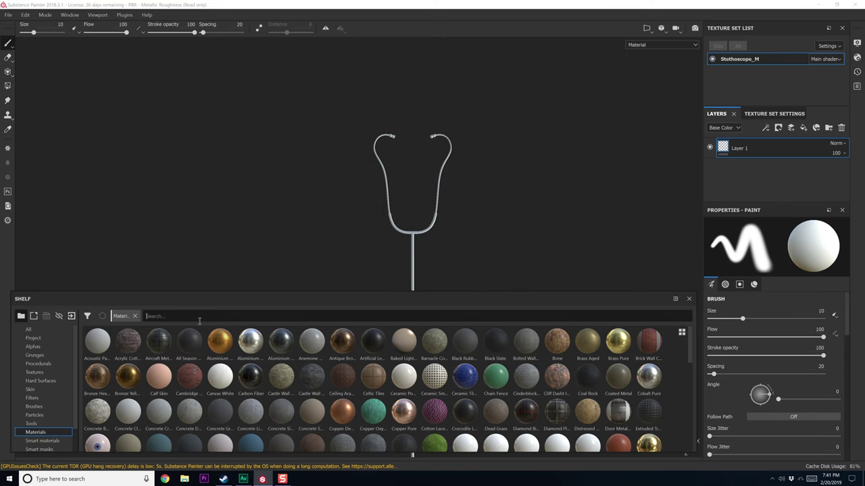
pyautogui.write('plastic')
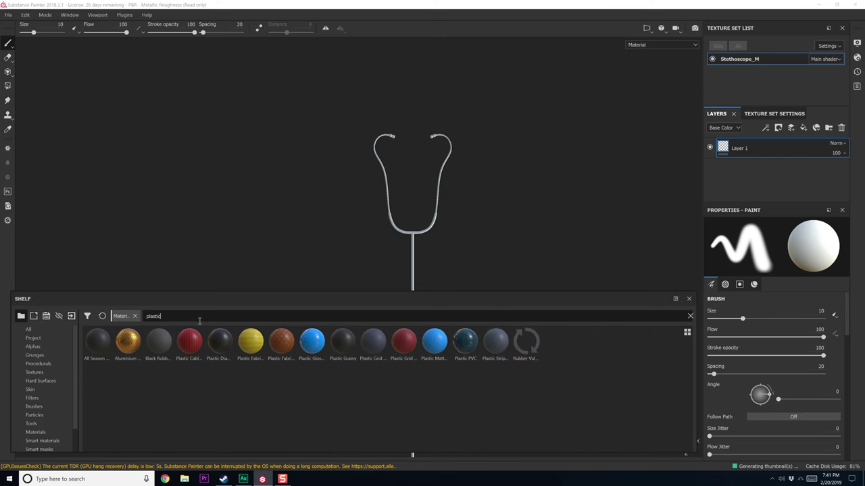
pyautogui.moveTo(312, 343); pyautogui.dragTo(757, 162)
# - Change the Plastic Glossy Pure layer's base color to a near-black gray with RGB values of about 0.020
pyautogui.scroll(-2, 773, 405)
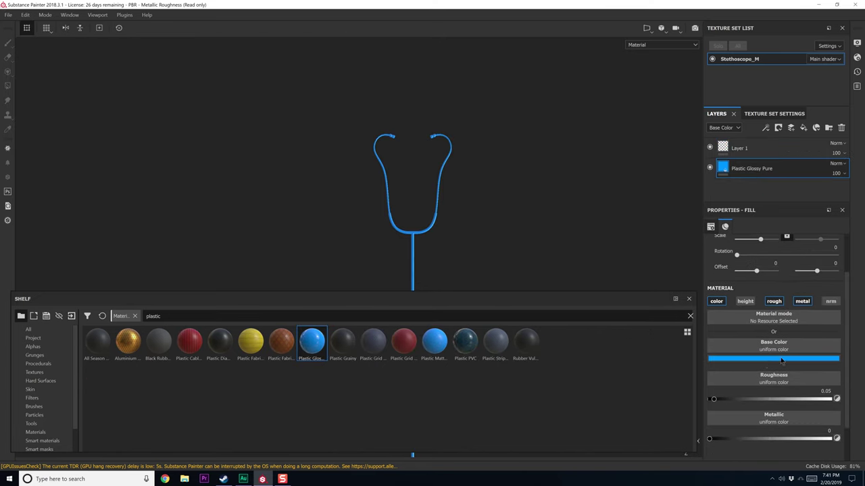
pyautogui.click(774, 359)
pyautogui.moveTo(760, 423); pyautogui.dragTo(741, 445)
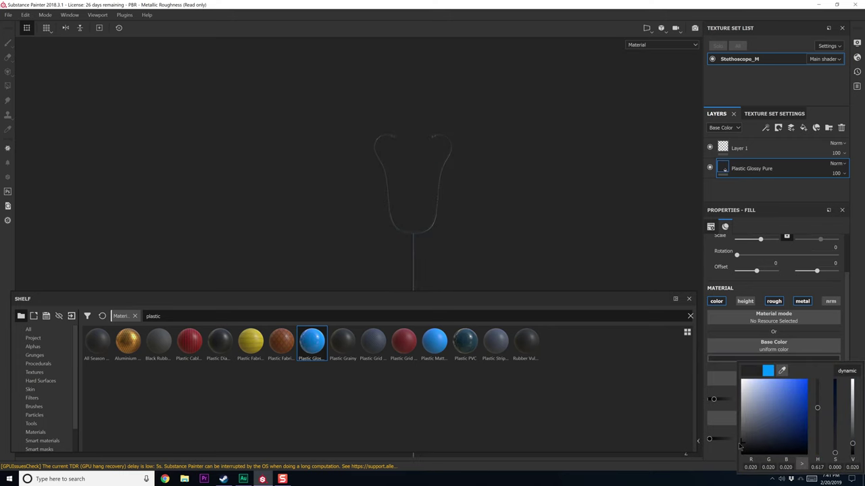
# - Raise the Plastic Glossy Pure layer's roughness to about 0.25
pyautogui.keyDown('alt'); pyautogui.moveTo(450, 155); pyautogui.dragTo(439, 230, button='right'); pyautogui.keyUp('alt')
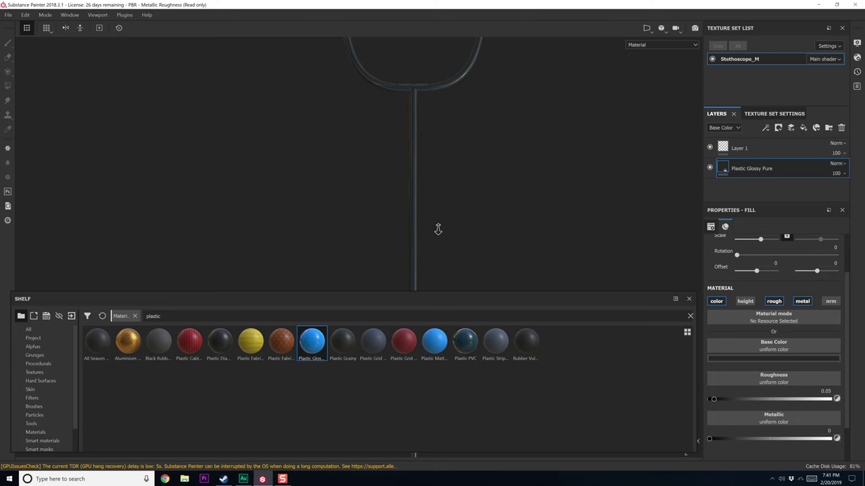
pyautogui.keyDown('alt'); pyautogui.moveTo(394, 108); pyautogui.dragTo(385, 216, button='middle'); pyautogui.keyUp('alt')
pyautogui.keyDown('alt'); pyautogui.moveTo(385, 216); pyautogui.dragTo(392, 244); pyautogui.keyUp('alt')
pyautogui.scroll(8, 378, 179)
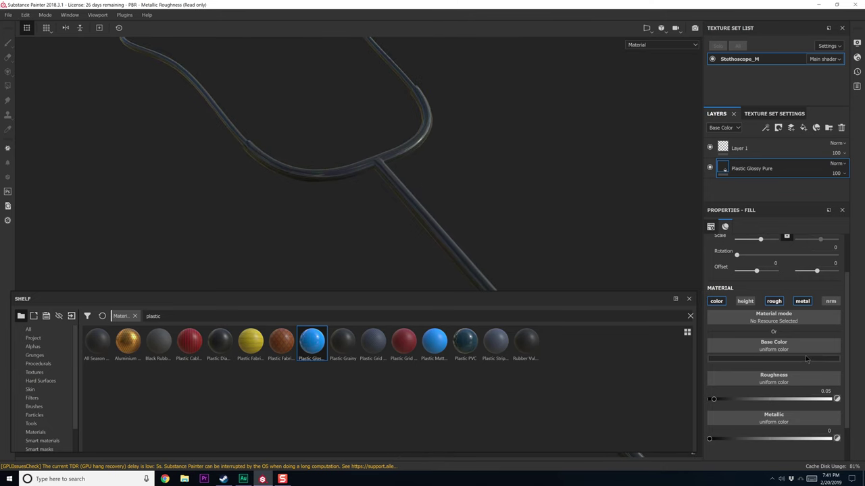
pyautogui.scroll(-1, 760, 366)
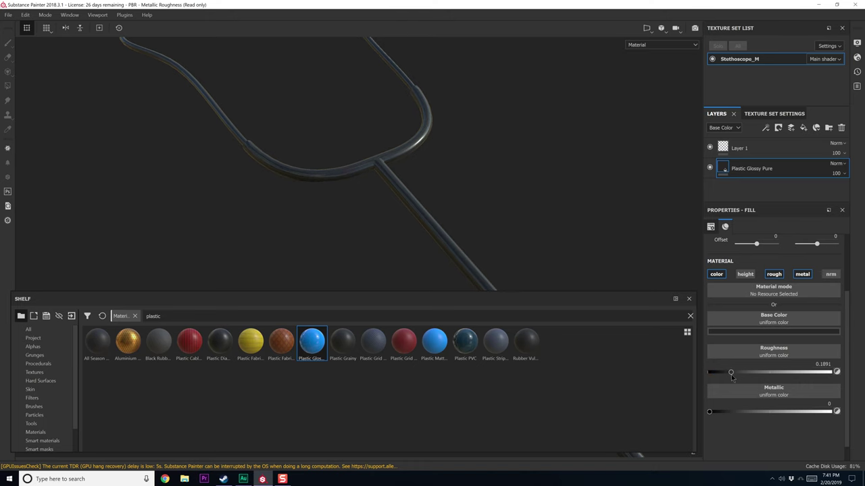
pyautogui.keyDown('alt'); pyautogui.moveTo(550, 216); pyautogui.dragTo(491, 195); pyautogui.keyUp('alt')
# - Darken the plastic's base color further, to RGB values of about 0.009
pyautogui.click(773, 331)
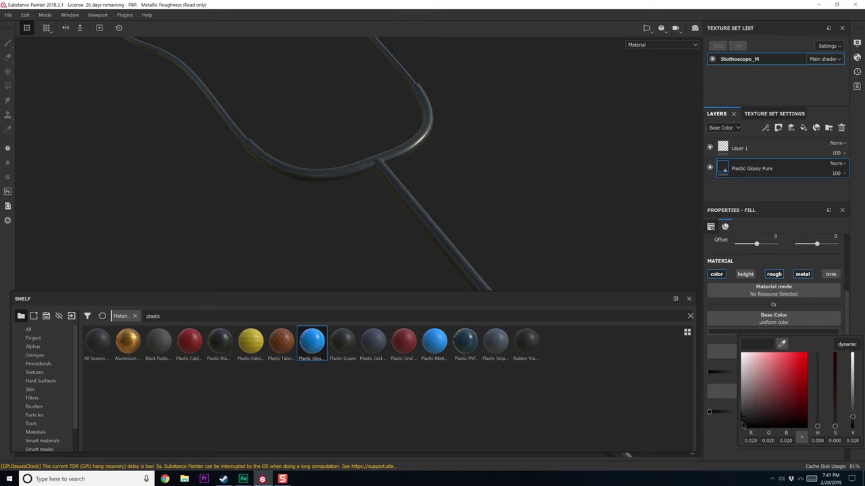
pyautogui.moveTo(743, 425); pyautogui.dragTo(743, 425)
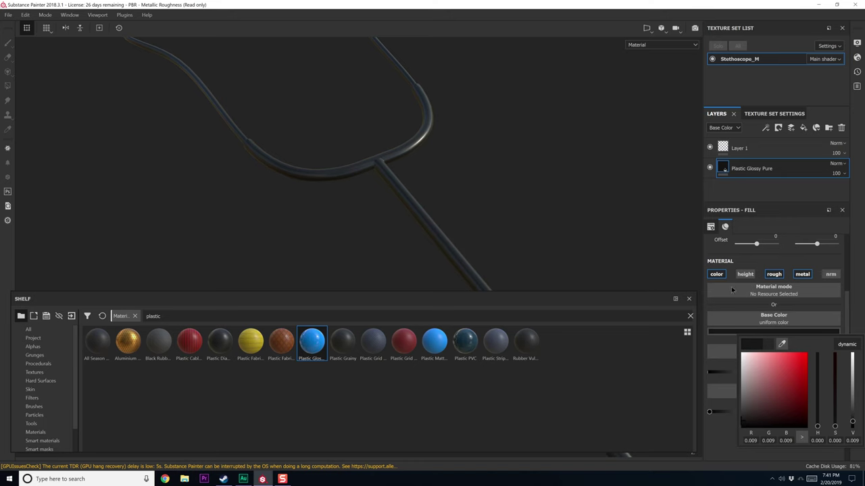
pyautogui.click(754, 262)
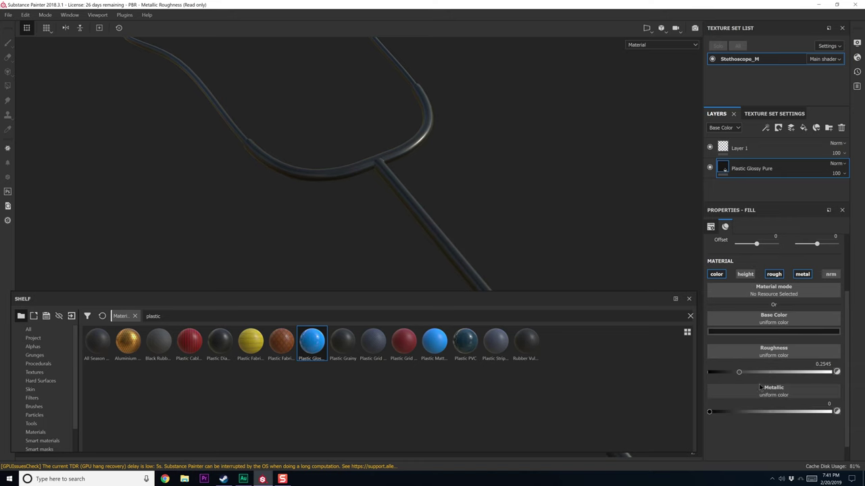
# - Add a white mask to the Plastic Glossy Pure layer
pyautogui.scroll(2, 760, 284)
pyautogui.scroll(2, 764, 309)
pyautogui.moveTo(473, 206)
pyautogui.keyDown('alt'); pyautogui.mouseDown()
pyautogui.moveTo(469, 234)
pyautogui.moveTo(411, 257)
pyautogui.moveTo(464, 199)
pyautogui.mouseUp(); pyautogui.keyUp('alt')
pyautogui.keyDown('alt'); pyautogui.moveTo(465, 199); pyautogui.dragTo(465, 258, button='middle'); pyautogui.keyUp('alt')
pyautogui.rightClick(801, 171)
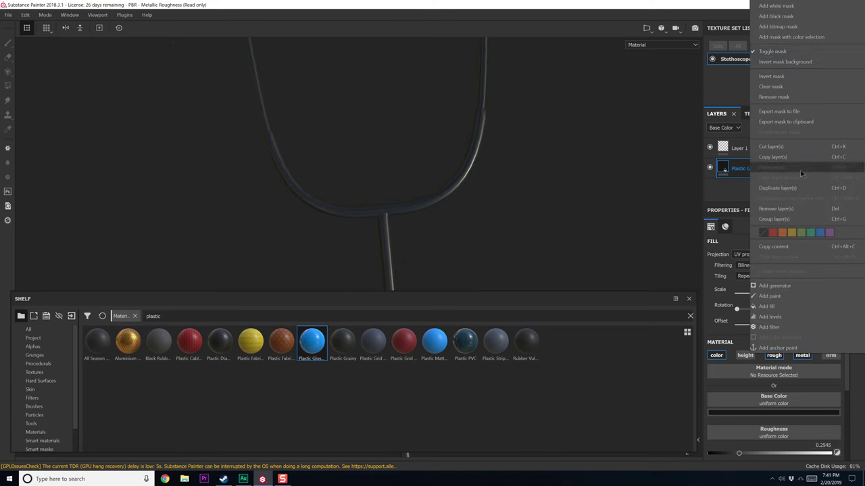
pyautogui.click(790, 23)
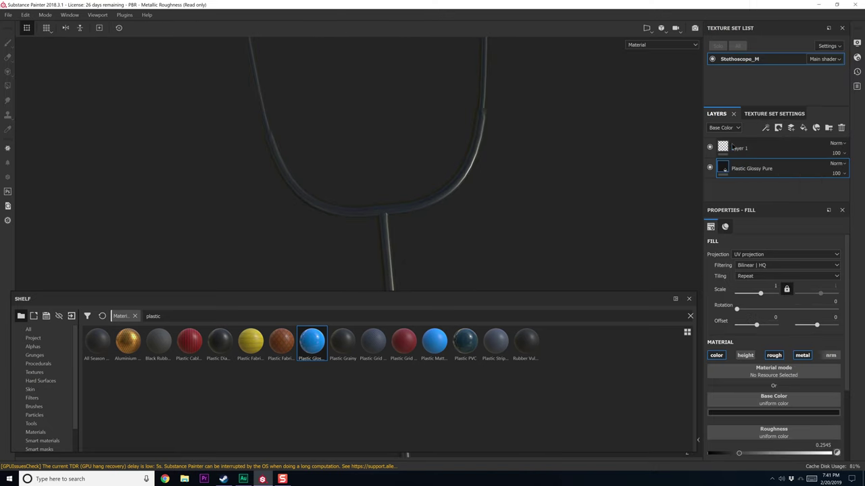
pyautogui.rightClick(789, 167)
pyautogui.click(790, 37)
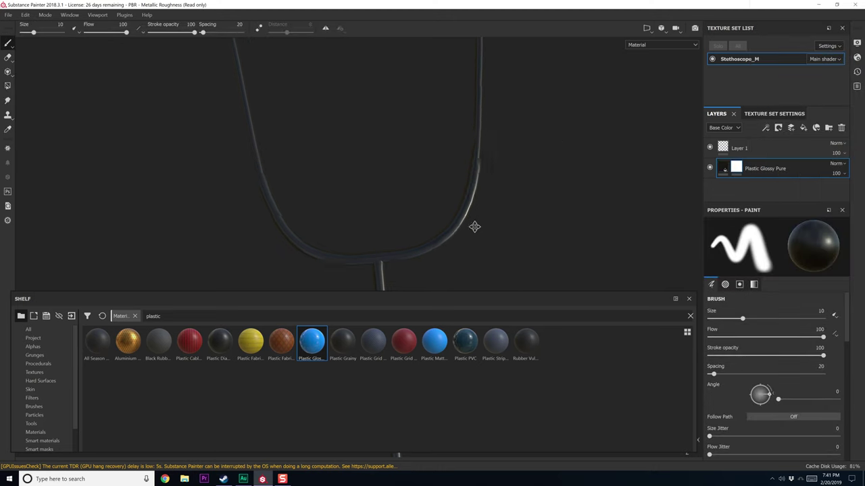
# - Mask the plastic off both ear tubes using Polygon Fill in UV chunk mode with color 0
pyautogui.moveTo(473, 221)
pyautogui.keyDown('alt'); pyautogui.mouseDown()
pyautogui.moveTo(498, 239)
pyautogui.moveTo(485, 204)
pyautogui.mouseUp(); pyautogui.keyUp('alt')
pyautogui.scroll(-3, 489, 199)
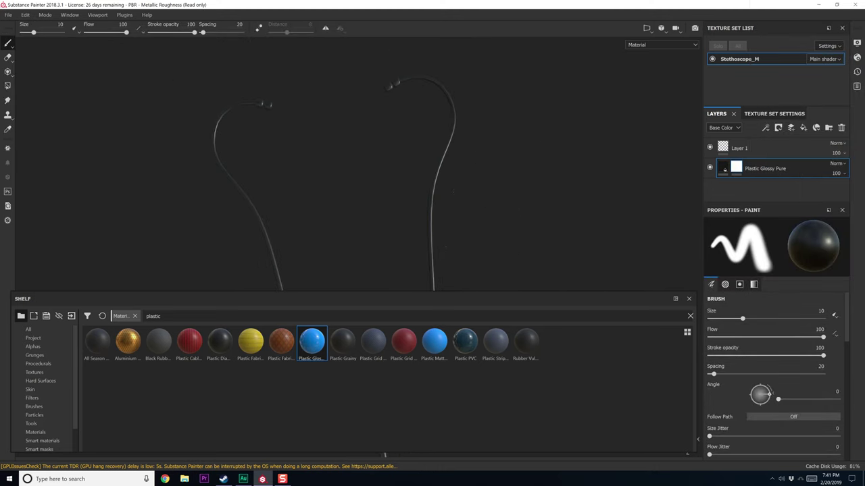
pyautogui.keyDown('alt'); pyautogui.moveTo(480, 194); pyautogui.dragTo(511, 164, button='middle'); pyautogui.keyUp('alt')
pyautogui.moveTo(511, 164)
pyautogui.keyDown('alt'); pyautogui.mouseDown()
pyautogui.moveTo(525, 160)
pyautogui.moveTo(508, 149)
pyautogui.mouseUp(); pyautogui.keyUp('alt')
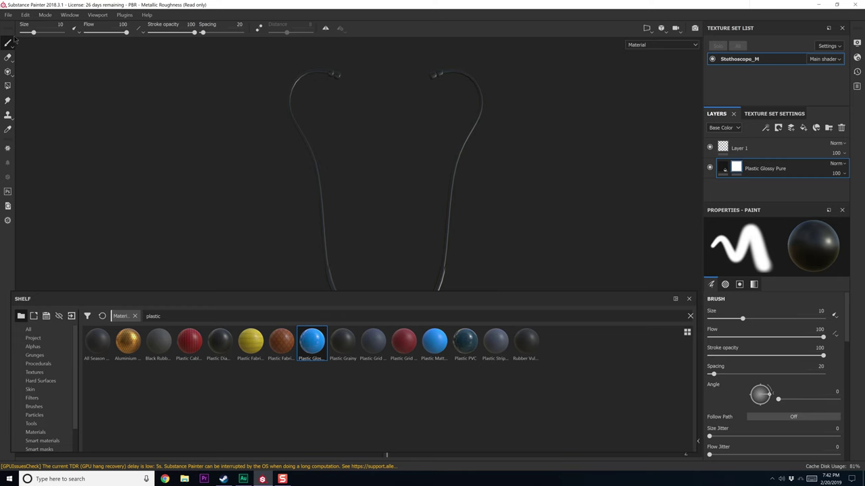
pyautogui.click(8, 86)
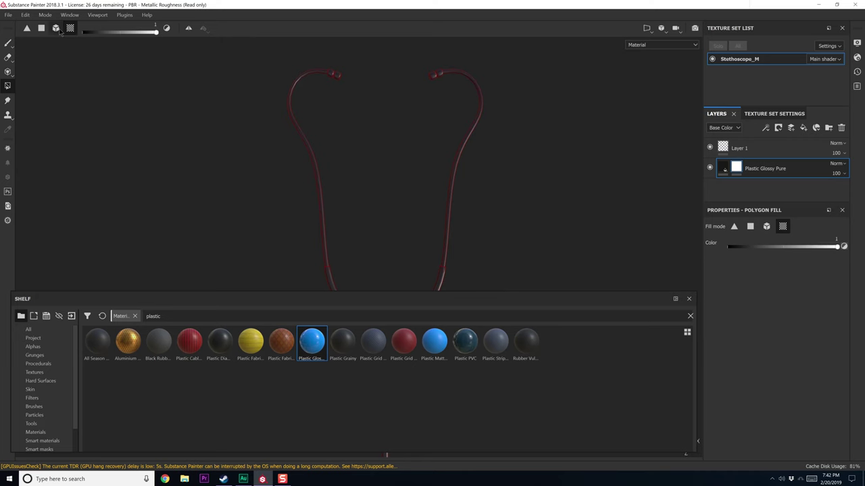
pyautogui.moveTo(275, 168); pyautogui.dragTo(593, 215)
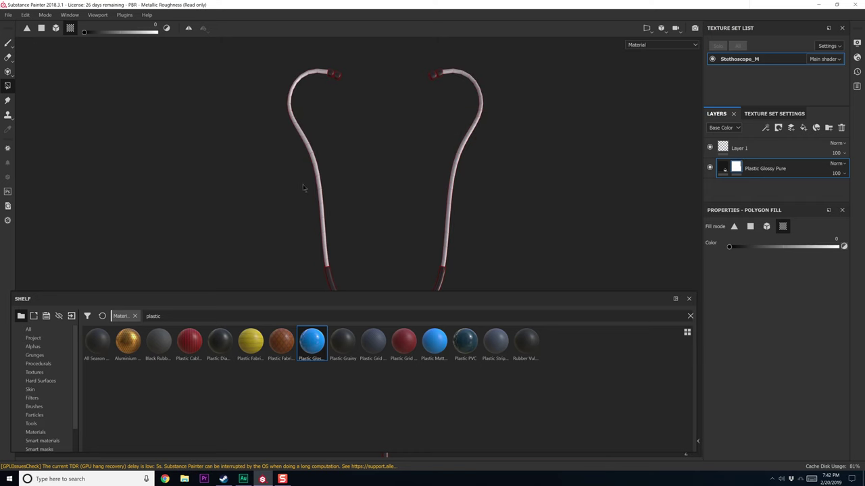
# - Mask the plastic off the chest piece and its short stem using Polygon Fill with color 0
pyautogui.keyDown('alt'); pyautogui.moveTo(439, 225); pyautogui.dragTo(399, 209); pyautogui.keyUp('alt')
pyautogui.keyDown('alt'); pyautogui.moveTo(389, 231); pyautogui.dragTo(396, 65, button='middle'); pyautogui.keyUp('alt')
pyautogui.keyDown('alt'); pyautogui.moveTo(399, 209); pyautogui.dragTo(418, 254, button='right'); pyautogui.keyUp('alt')
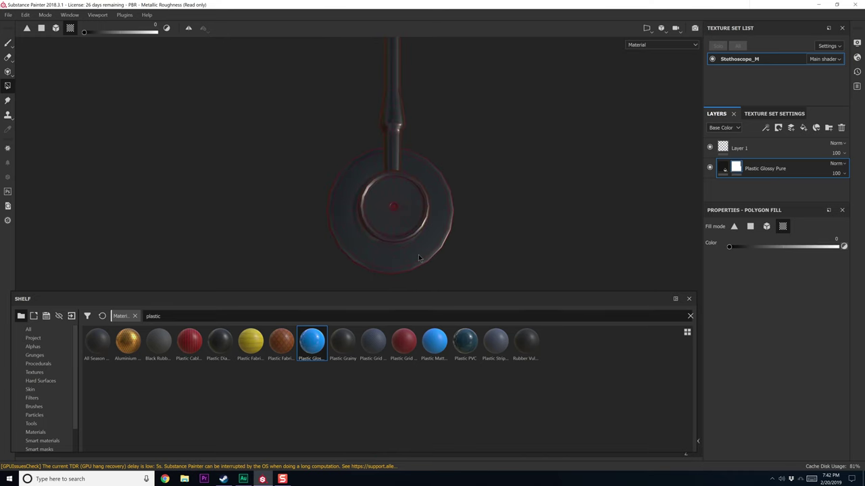
pyautogui.keyDown('alt'); pyautogui.moveTo(432, 144); pyautogui.dragTo(380, 189, button='middle'); pyautogui.keyUp('alt')
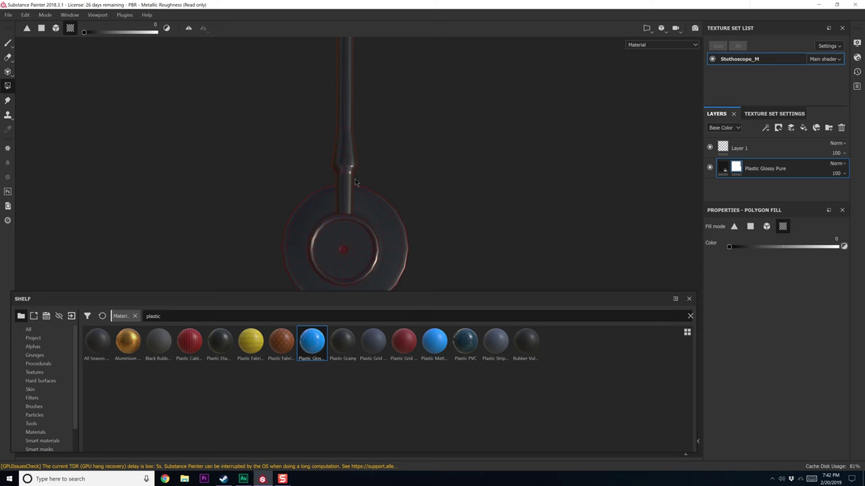
pyautogui.keyDown('alt'); pyautogui.moveTo(345, 197); pyautogui.dragTo(351, 223); pyautogui.keyUp('alt')
# - Bake the mesh maps for the Stethoscope_M texture set at an output size of 1024
pyautogui.click(757, 114)
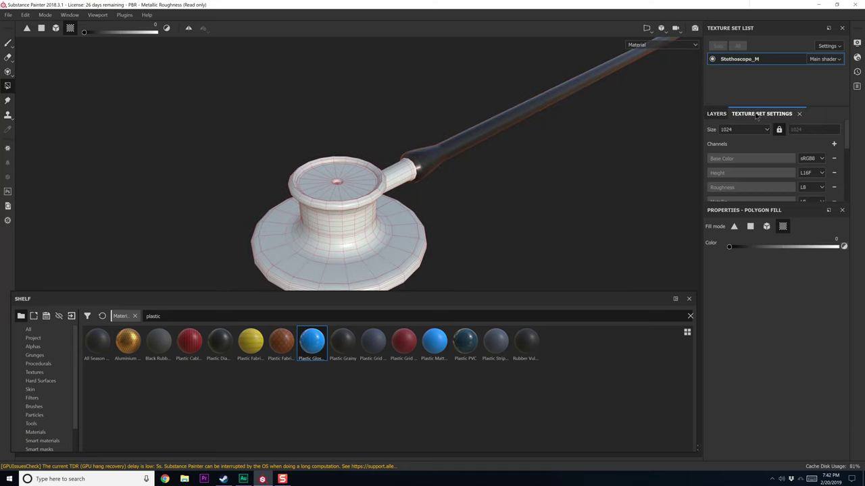
pyautogui.scroll(-5, 765, 154)
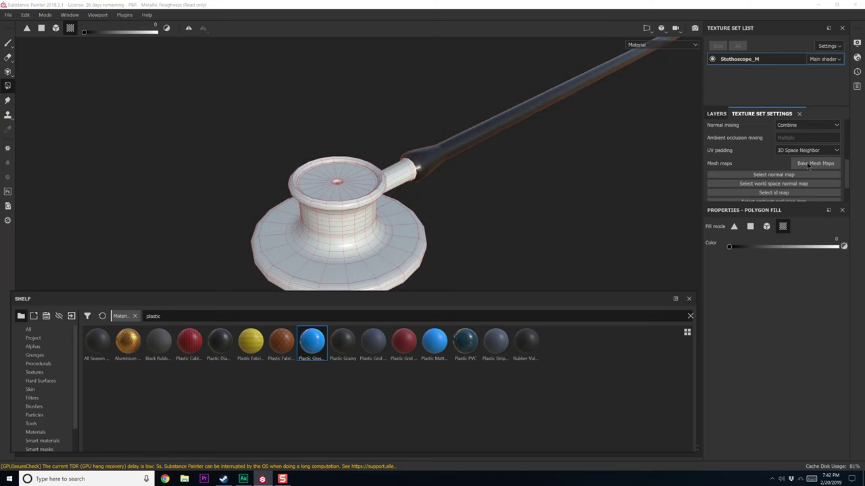
pyautogui.click(808, 164)
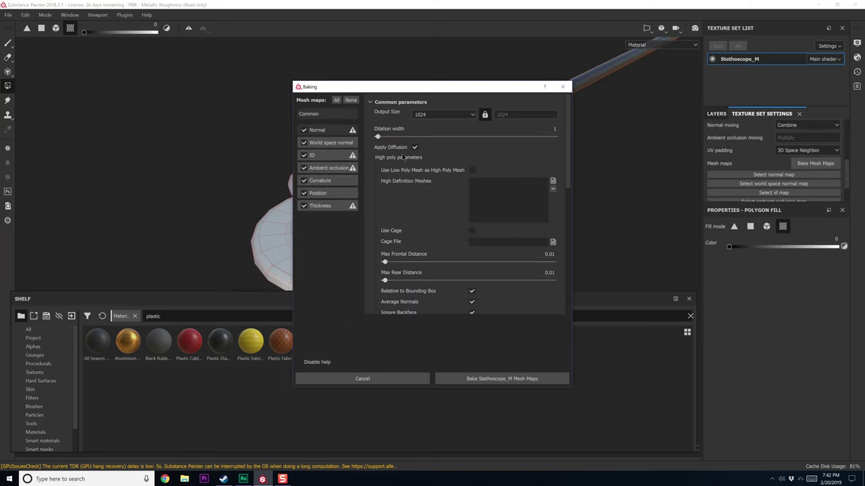
pyautogui.click(493, 379)
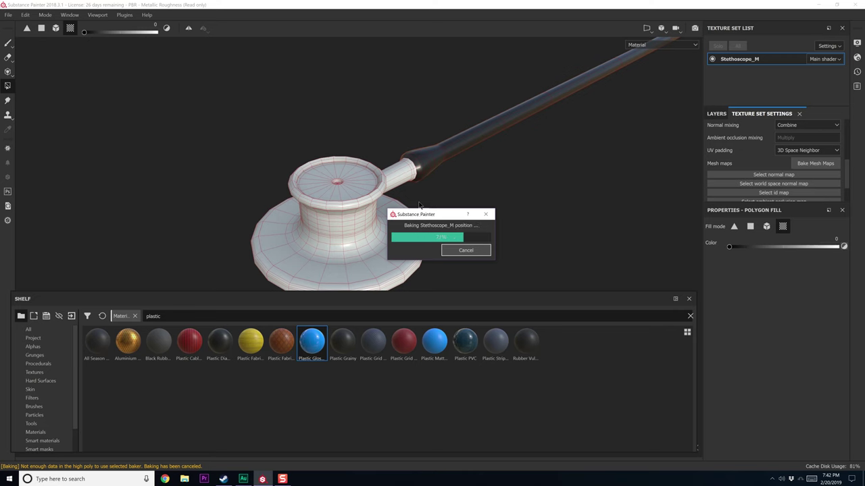
pyautogui.click(466, 250)
# - Search the shelf materials for "metal" and add Iron Grinded as a layer beneath Plastic Glossy Pure
pyautogui.doubleClick(202, 318)
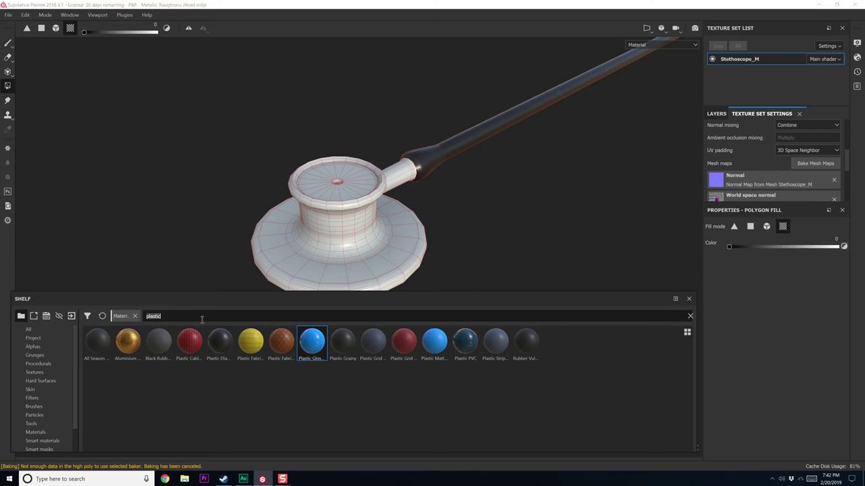
pyautogui.write('metal')
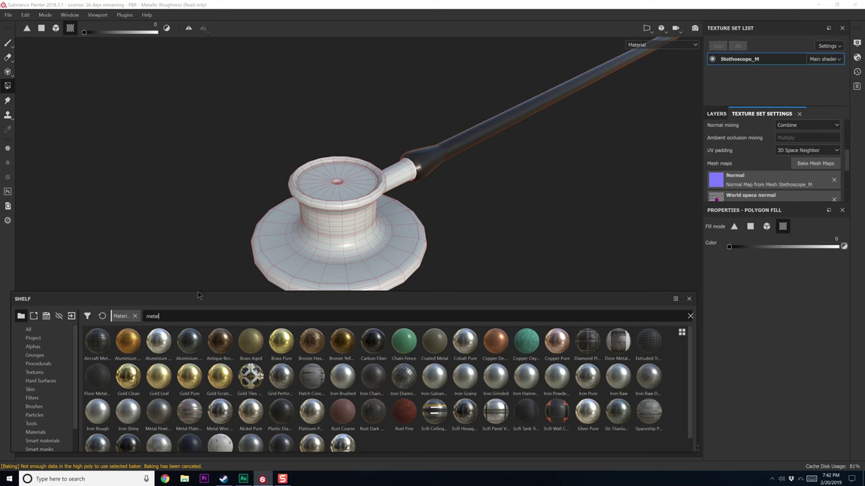
pyautogui.moveTo(197, 291); pyautogui.dragTo(198, 272)
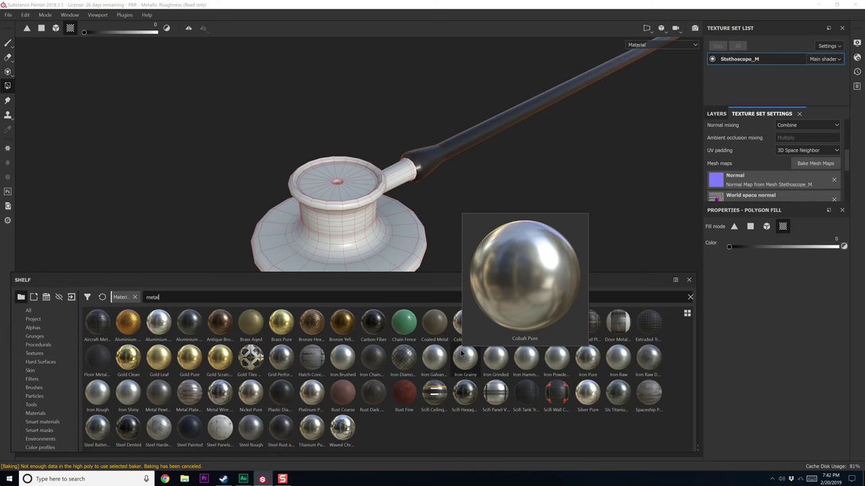
pyautogui.moveTo(508, 367)
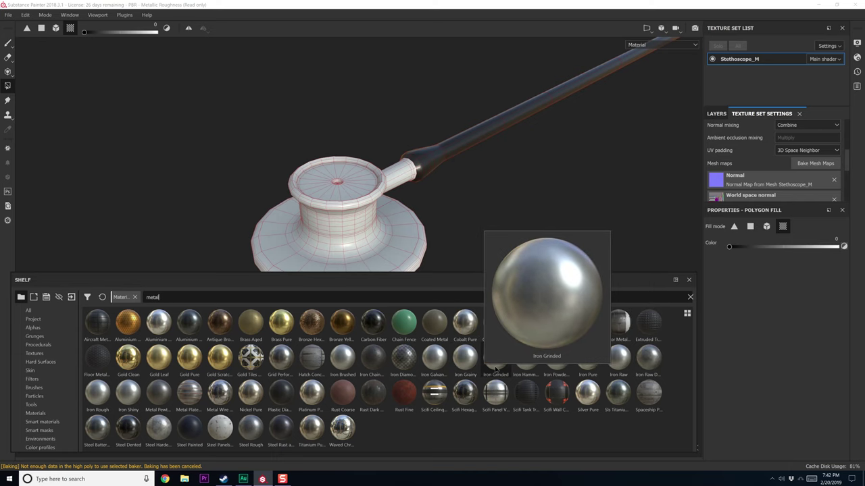
pyautogui.moveTo(463, 371)
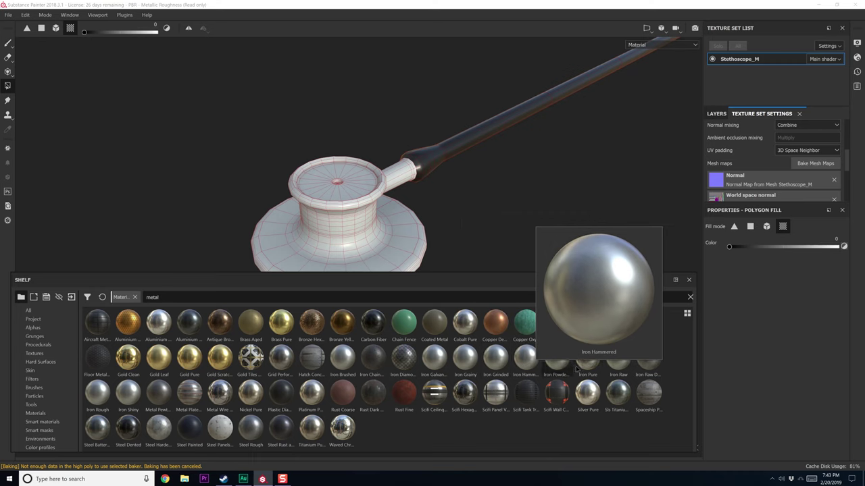
pyautogui.moveTo(588, 369)
pyautogui.moveTo(651, 368)
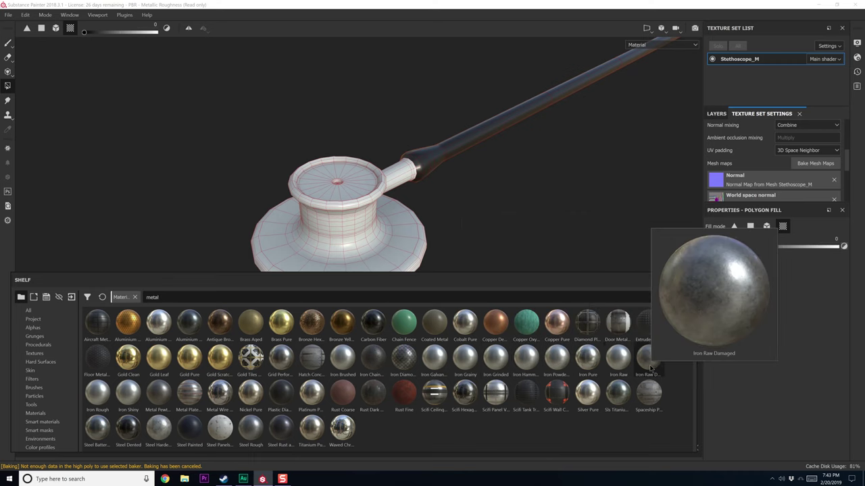
pyautogui.moveTo(497, 365); pyautogui.dragTo(717, 114)
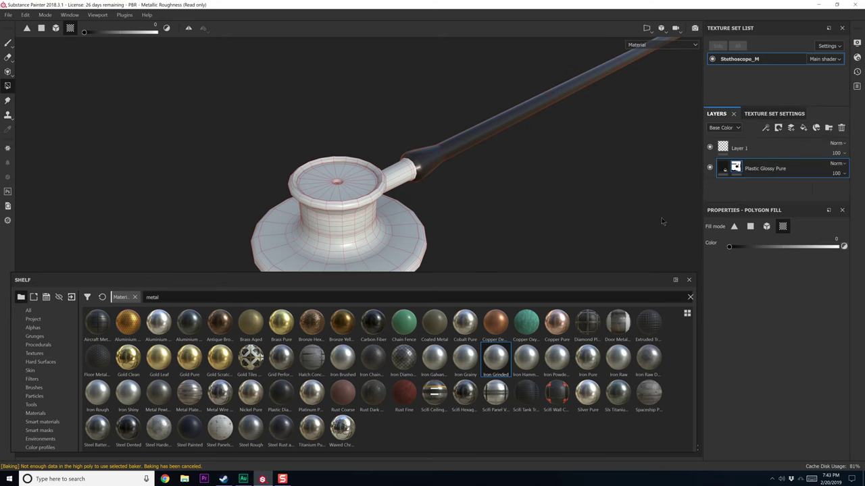
pyautogui.moveTo(499, 362); pyautogui.dragTo(749, 157)
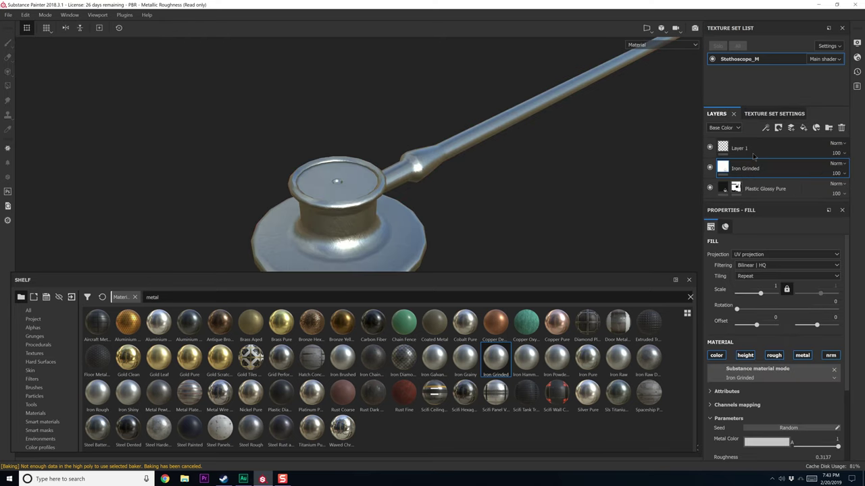
pyautogui.keyDown('alt'); pyautogui.moveTo(555, 179); pyautogui.dragTo(687, 179); pyautogui.keyUp('alt')
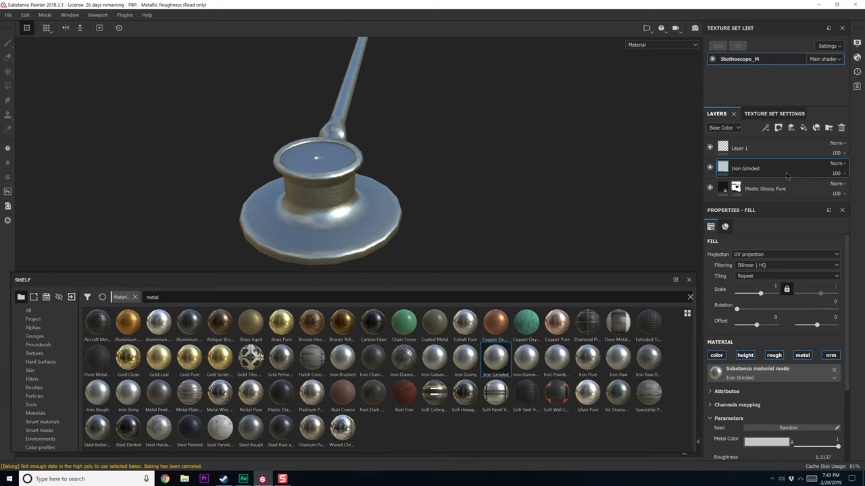
pyautogui.moveTo(786, 175); pyautogui.dragTo(749, 192)
# - Set the grinding intensity of the Iron Grinded layer's finish to 0.07
pyautogui.moveTo(423, 184)
pyautogui.keyDown('alt'); pyautogui.mouseDown()
pyautogui.moveTo(475, 192)
pyautogui.moveTo(363, 158)
pyautogui.moveTo(440, 166)
pyautogui.moveTo(426, 170)
pyautogui.moveTo(420, 203)
pyautogui.moveTo(423, 182)
pyautogui.mouseUp(); pyautogui.keyUp('alt')
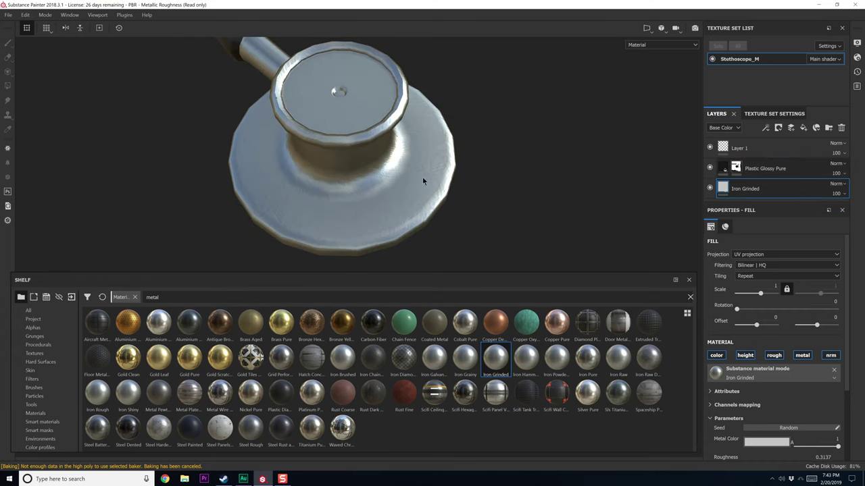
pyautogui.scroll(-4, 776, 344)
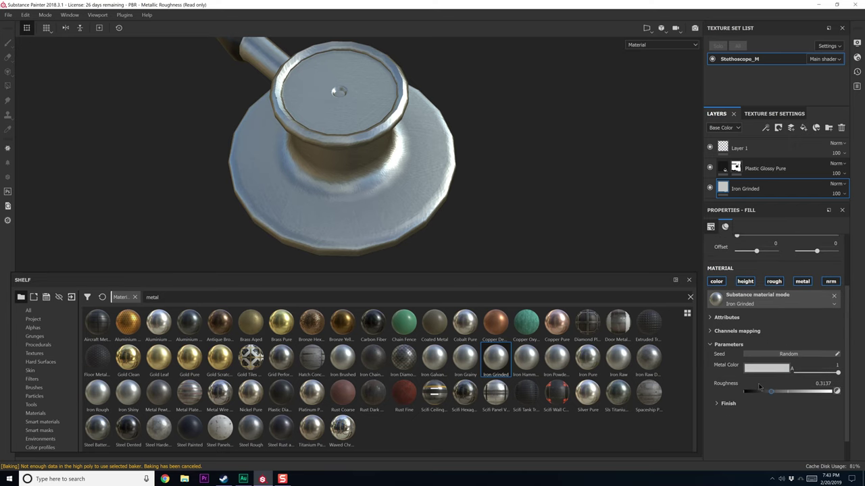
pyautogui.click(726, 404)
pyautogui.scroll(-2, 783, 414)
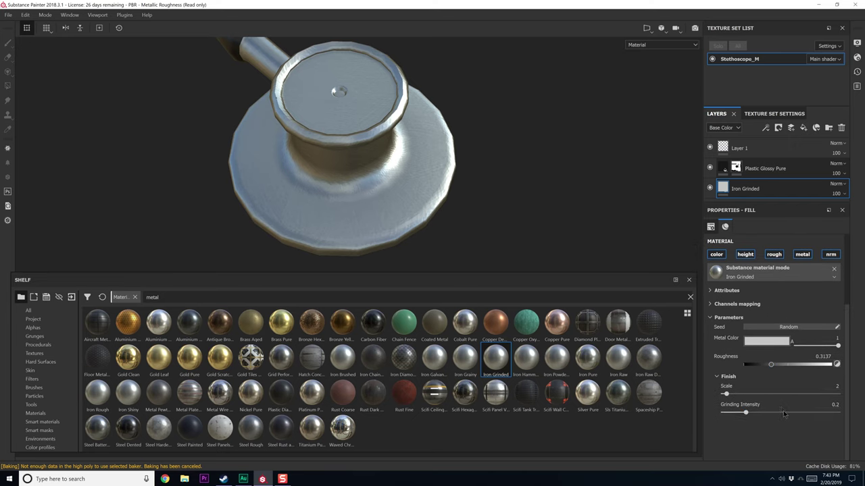
pyautogui.click(729, 411)
# - Examine the metal finish on the chest piece and where its stem meets the plastic tubing
pyautogui.keyDown('alt'); pyautogui.moveTo(467, 195); pyautogui.dragTo(441, 68); pyautogui.keyUp('alt')
pyautogui.moveTo(441, 68)
pyautogui.keyDown('alt'); pyautogui.mouseDown(button='right')
pyautogui.moveTo(482, 187)
pyautogui.moveTo(483, 222)
pyautogui.moveTo(440, 189)
pyautogui.moveTo(440, 68)
pyautogui.mouseUp(button='right'); pyautogui.keyUp('alt')
pyautogui.keyDown('alt'); pyautogui.moveTo(439, 69); pyautogui.dragTo(450, 130, button='middle'); pyautogui.keyUp('alt')
pyautogui.keyDown('alt'); pyautogui.moveTo(450, 130); pyautogui.dragTo(448, 340, button='right'); pyautogui.keyUp('alt')
pyautogui.keyDown('alt'); pyautogui.moveTo(426, 168); pyautogui.dragTo(378, 126, button='middle'); pyautogui.keyUp('alt')
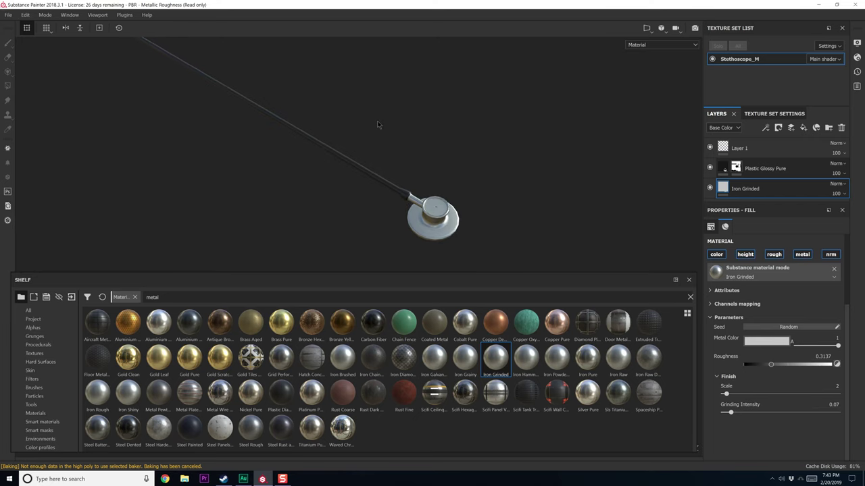
pyautogui.keyDown('alt'); pyautogui.moveTo(378, 126); pyautogui.dragTo(403, 342, button='right'); pyautogui.keyUp('alt')
pyautogui.keyDown('alt'); pyautogui.moveTo(358, 169); pyautogui.dragTo(372, 183); pyautogui.keyUp('alt')
pyautogui.keyDown('alt'); pyautogui.moveTo(372, 183); pyautogui.dragTo(406, 331, button='right'); pyautogui.keyUp('alt')
pyautogui.keyDown('alt'); pyautogui.moveTo(320, 170); pyautogui.dragTo(425, 174, button='middle'); pyautogui.keyUp('alt')
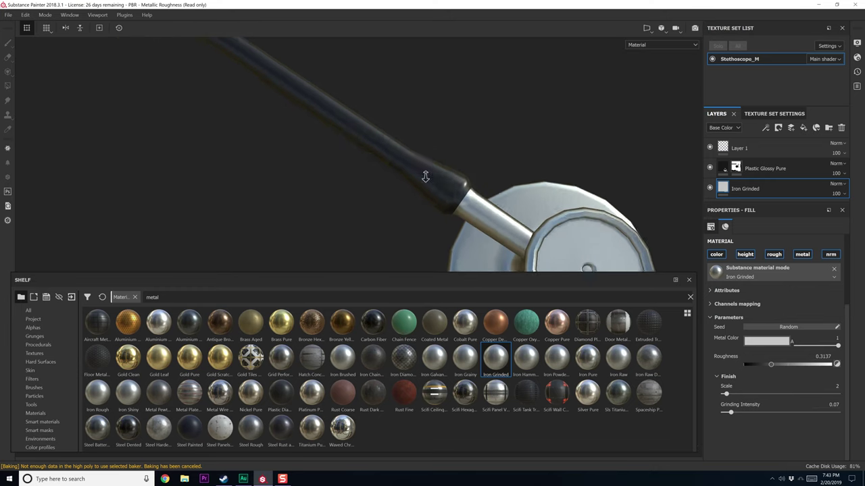
pyautogui.keyDown('alt'); pyautogui.moveTo(425, 174); pyautogui.dragTo(465, 324, button='right'); pyautogui.keyUp('alt')
pyautogui.keyDown('alt'); pyautogui.moveTo(483, 217); pyautogui.dragTo(463, 223, button='middle'); pyautogui.keyUp('alt')
pyautogui.keyDown('alt'); pyautogui.moveTo(463, 222); pyautogui.dragTo(414, 182); pyautogui.keyUp('alt')
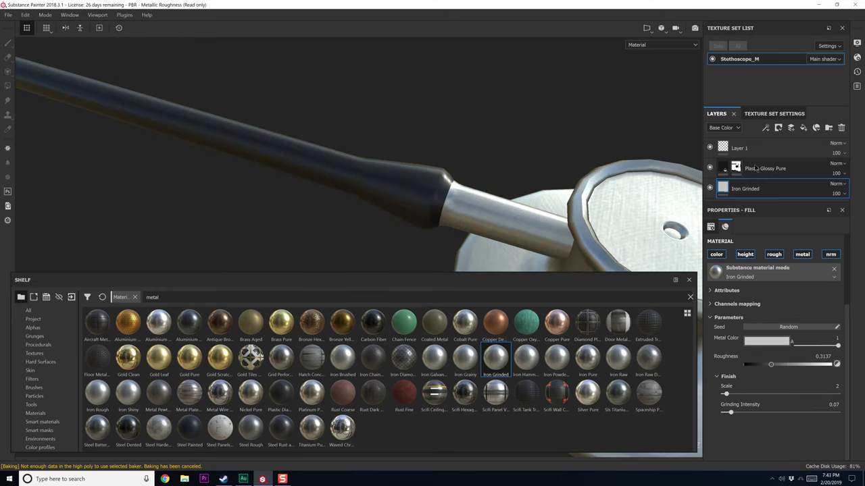
# - Set the Plastic Glossy Pure layer's blending mode to Replace for both the Height and Normal channels
pyautogui.click(788, 171)
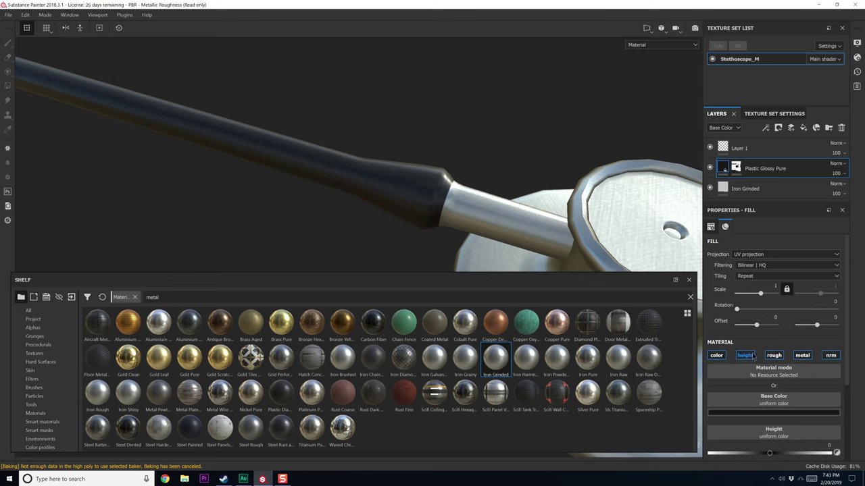
pyautogui.click(722, 128)
pyautogui.click(715, 143)
pyautogui.click(836, 164)
pyautogui.click(818, 197)
pyautogui.click(723, 128)
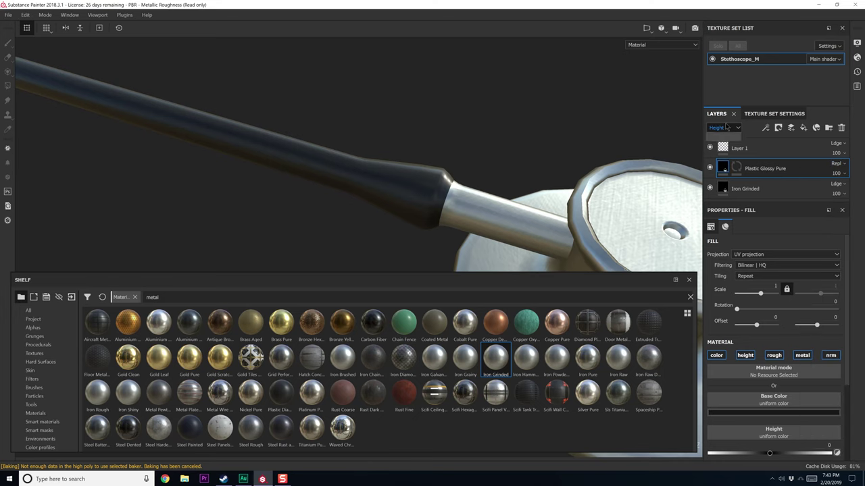
pyautogui.click(722, 161)
pyautogui.click(837, 164)
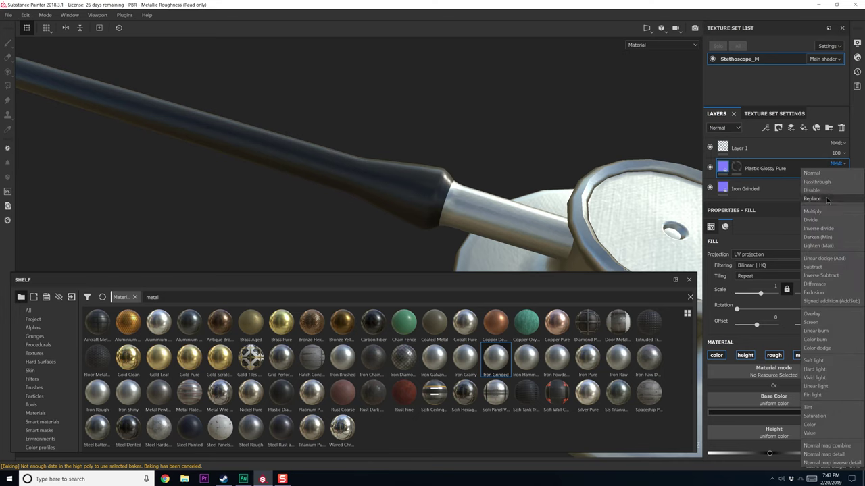
pyautogui.click(826, 198)
# - Search the shelf materials for "rubb" and add Rubber Vulcanized Raw as a layer directly below Layer 1
pyautogui.keyDown('alt'); pyautogui.moveTo(490, 208); pyautogui.dragTo(441, 154, button='middle'); pyautogui.keyUp('alt')
pyautogui.keyDown('alt'); pyautogui.moveTo(441, 154); pyautogui.dragTo(737, 160); pyautogui.keyUp('alt')
pyautogui.click(771, 153)
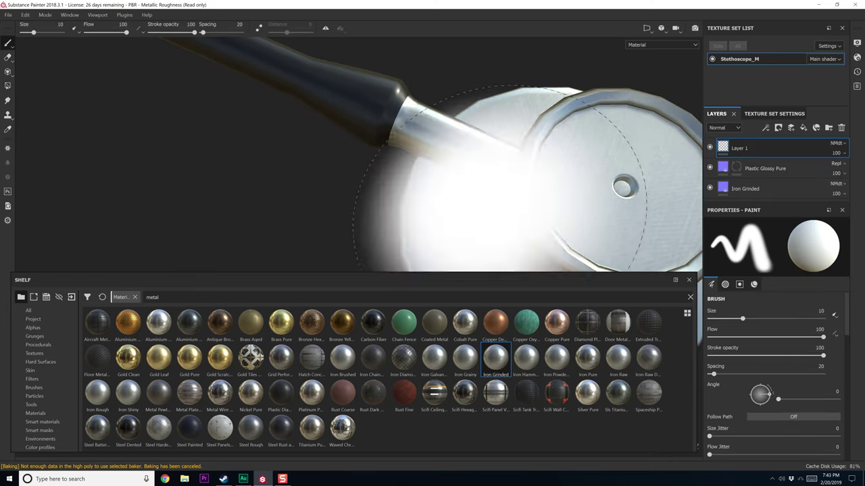
pyautogui.write('r')
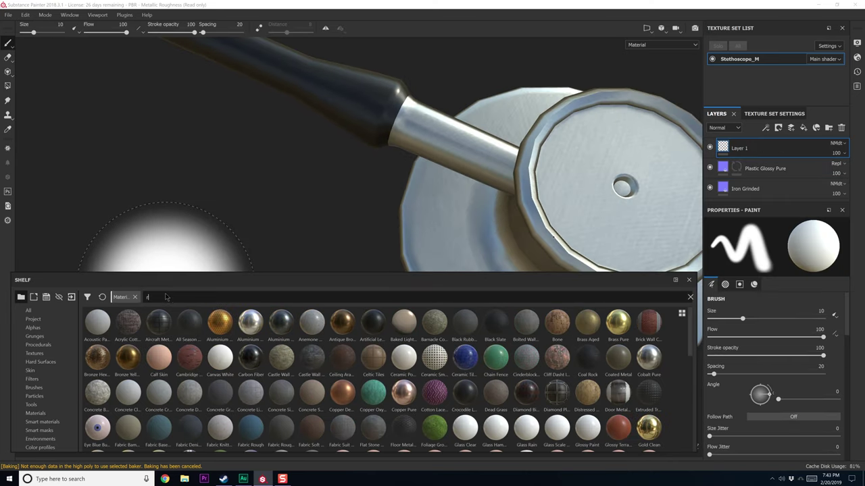
pyautogui.write('rubb')
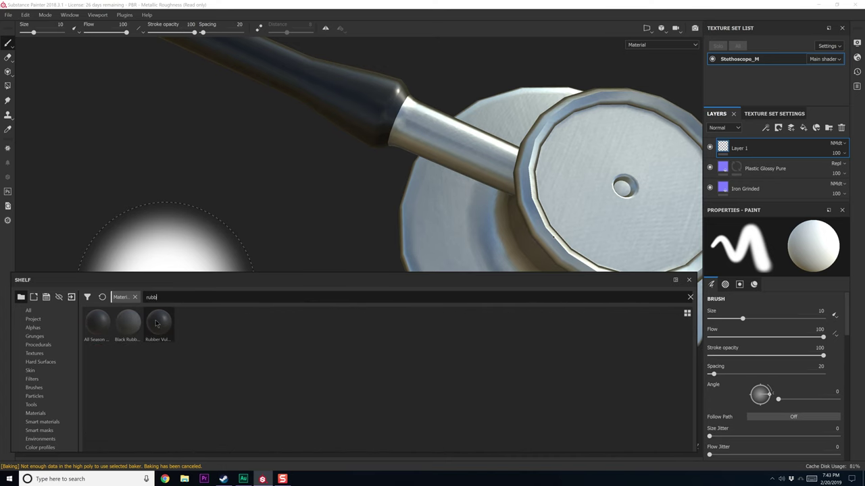
pyautogui.moveTo(157, 323)
pyautogui.moveTo(106, 327)
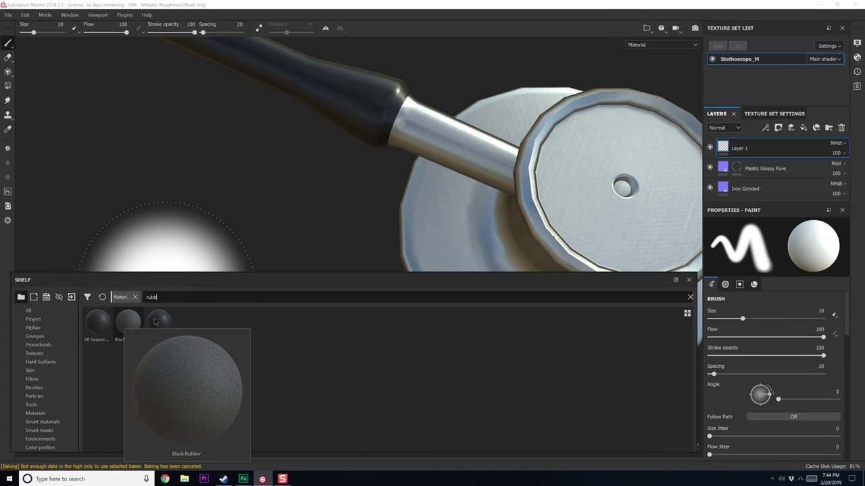
pyautogui.moveTo(156, 323); pyautogui.dragTo(783, 153)
# - Switch the layer stack to the Base Color channel and inspect the rubber material on the chest piece
pyautogui.click(738, 128)
pyautogui.click(728, 137)
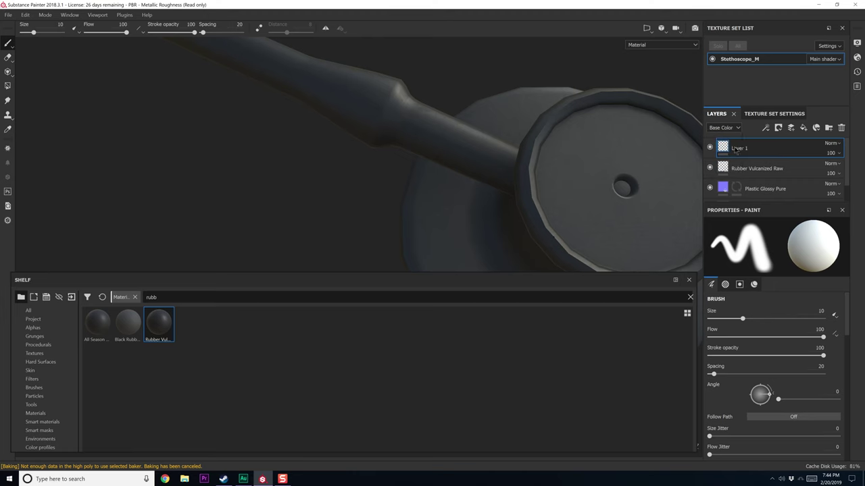
pyautogui.click(729, 129)
pyautogui.click(728, 137)
pyautogui.keyDown('alt'); pyautogui.moveTo(464, 199); pyautogui.dragTo(317, 176); pyautogui.keyUp('alt')
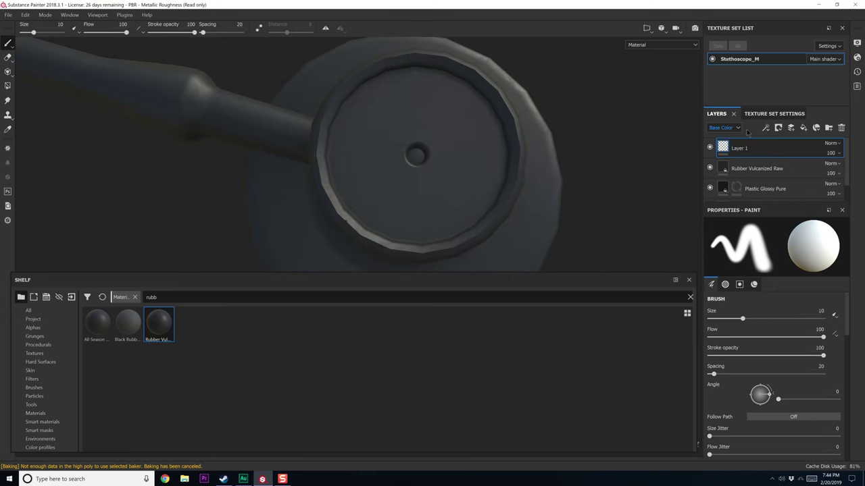
pyautogui.scroll(-5, 804, 352)
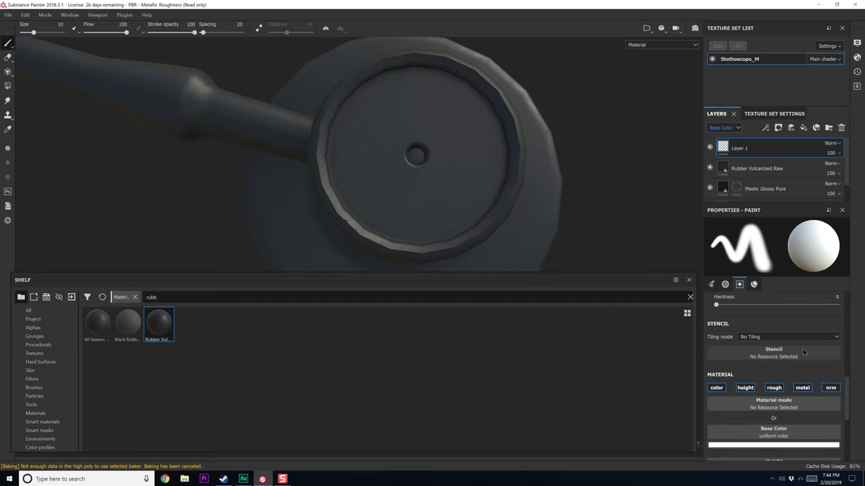
pyautogui.scroll(5, 804, 352)
pyautogui.keyDown('alt'); pyautogui.moveTo(511, 183); pyautogui.dragTo(648, 129); pyautogui.keyUp('alt')
pyautogui.click(721, 128)
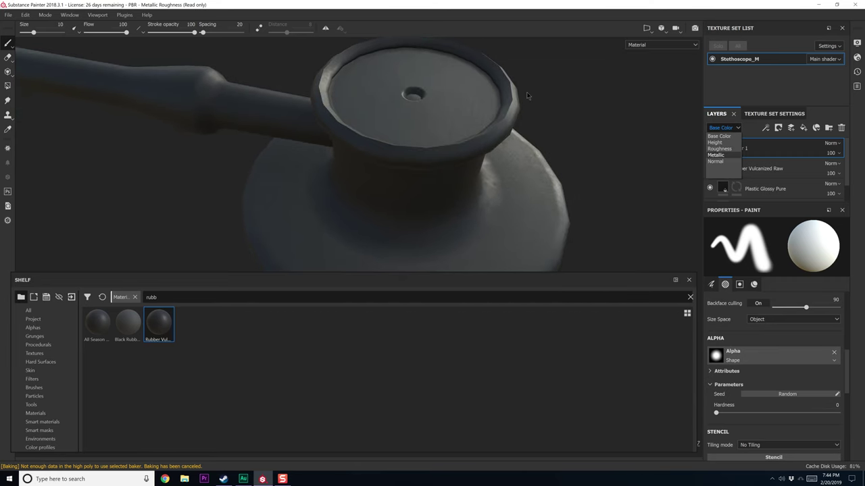
pyautogui.moveTo(552, 130)
pyautogui.keyDown('alt'); pyautogui.mouseDown()
pyautogui.moveTo(574, 104)
pyautogui.moveTo(597, 131)
pyautogui.moveTo(608, 287)
pyautogui.moveTo(588, 58)
pyautogui.moveTo(564, 139)
pyautogui.mouseUp(); pyautogui.keyUp('alt')
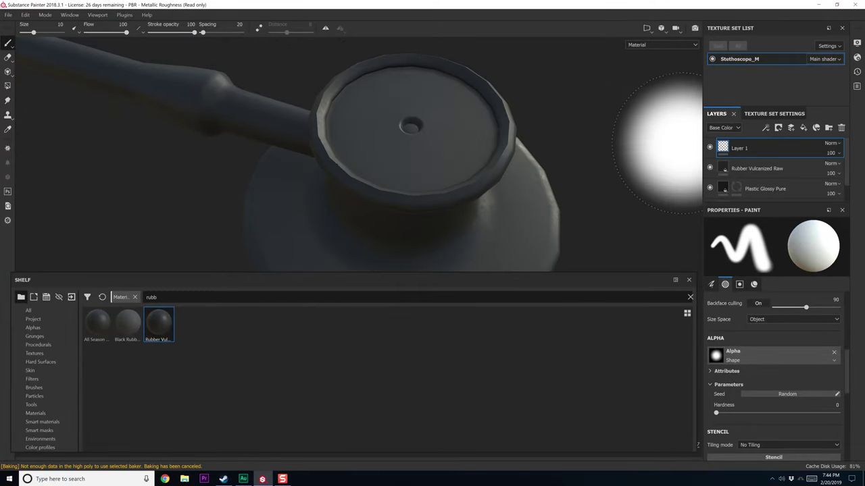
# - Set Layer 1's blending mode to Replace for both the Height and Normal channels
pyautogui.click(731, 129)
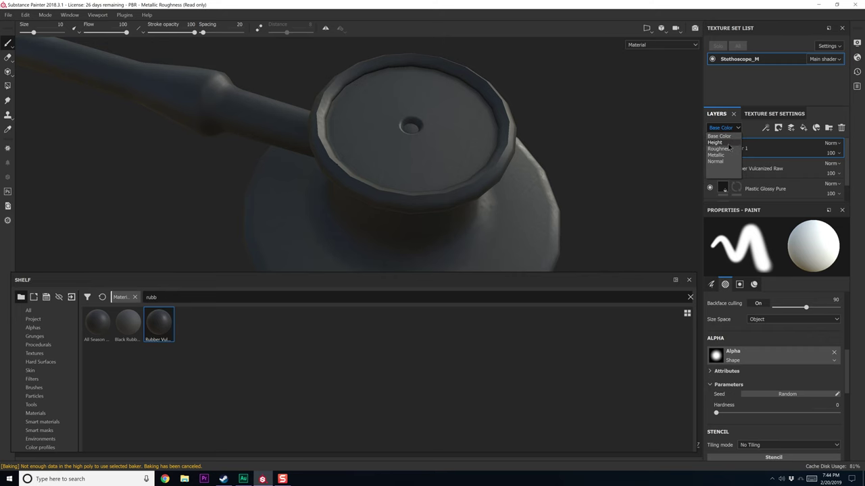
pyautogui.click(726, 143)
pyautogui.click(829, 144)
pyautogui.click(814, 178)
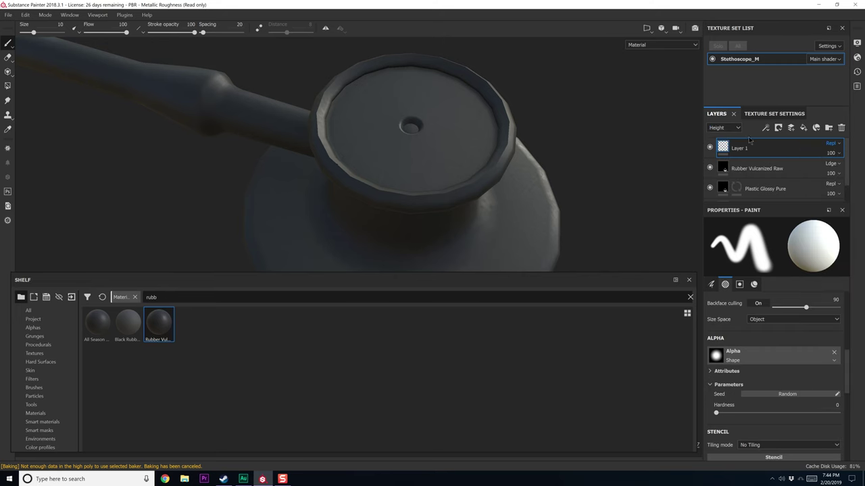
pyautogui.click(729, 128)
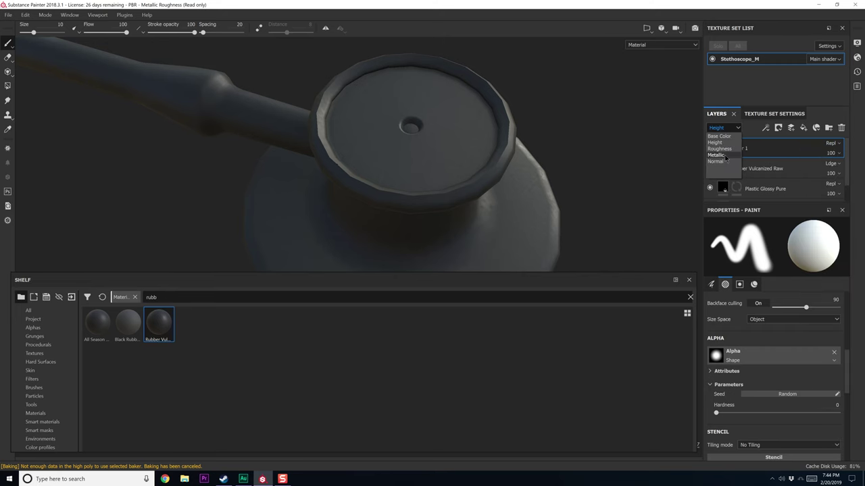
pyautogui.click(718, 161)
pyautogui.click(832, 143)
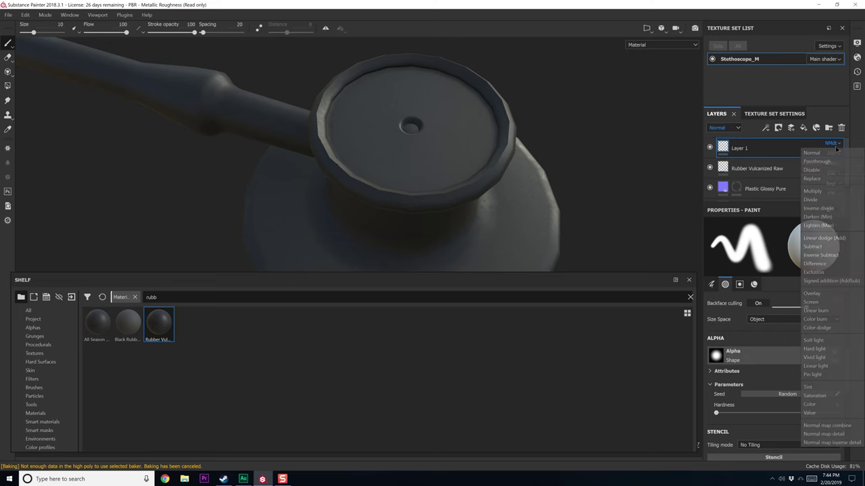
pyautogui.click(817, 179)
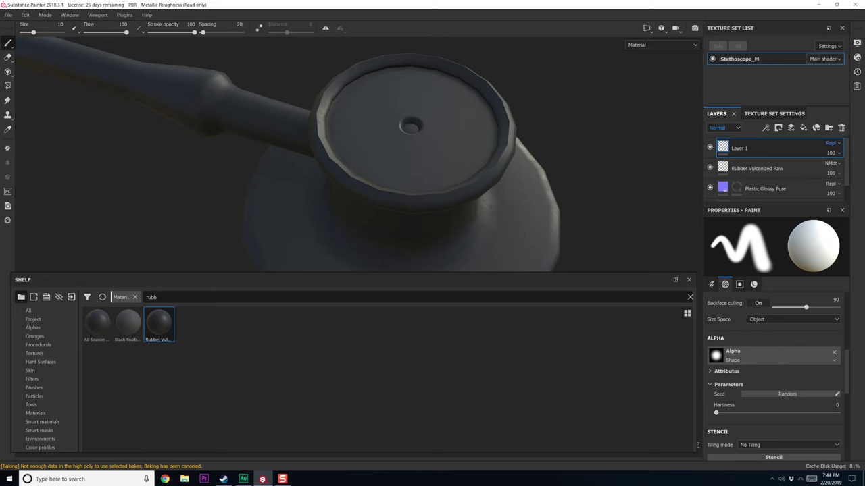
# - Add a black mask to Layer 1
pyautogui.rightClick(736, 153)
pyautogui.click(756, 28)
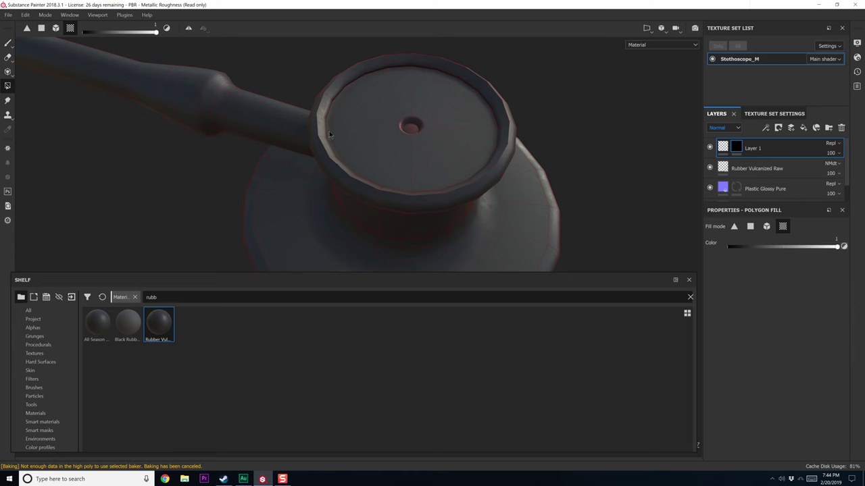
pyautogui.rightClick(739, 147)
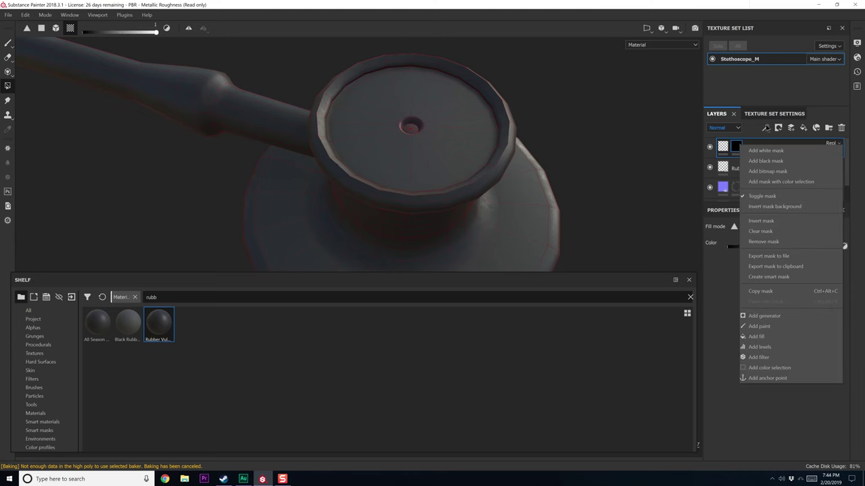
pyautogui.click(745, 86)
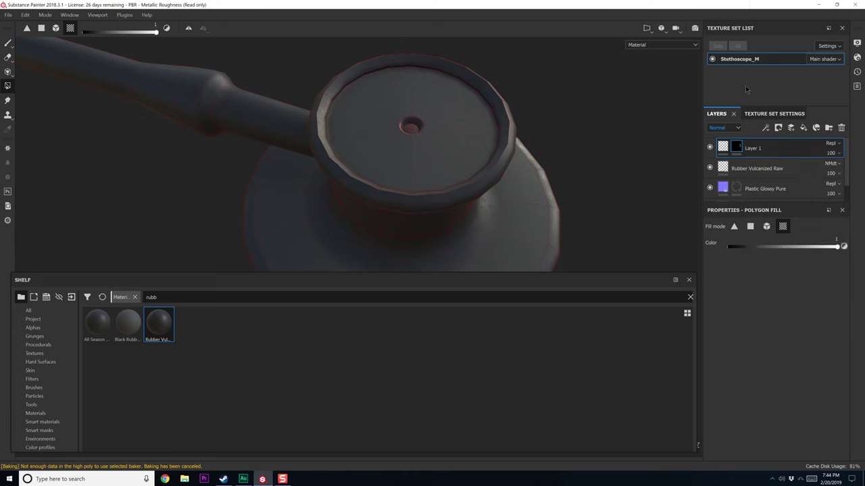
pyautogui.rightClick(737, 149)
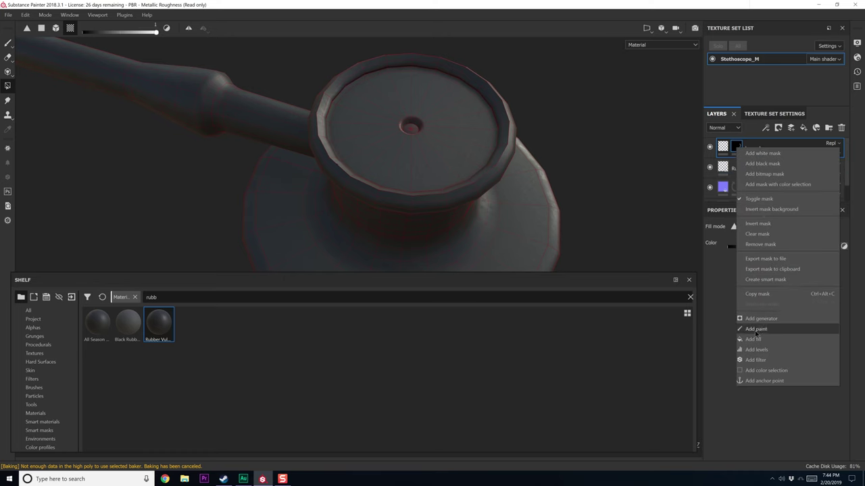
pyautogui.press('Escape')
pyautogui.rightClick(740, 169)
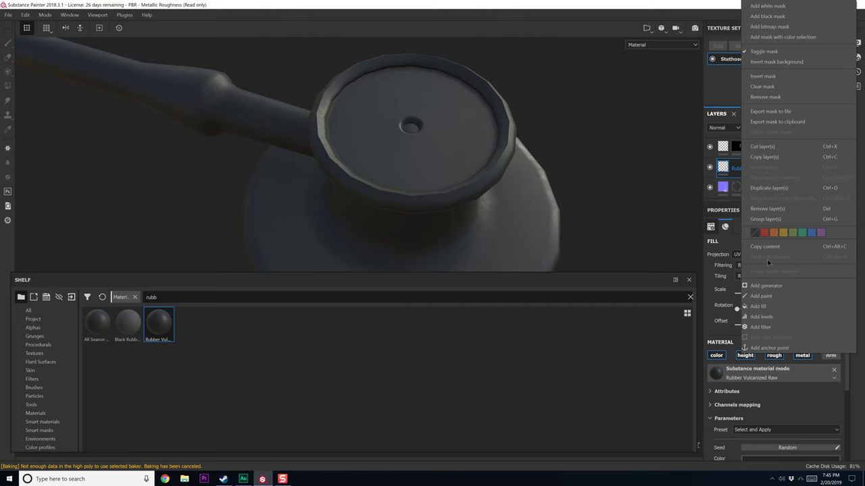
pyautogui.click(718, 96)
pyautogui.click(737, 148)
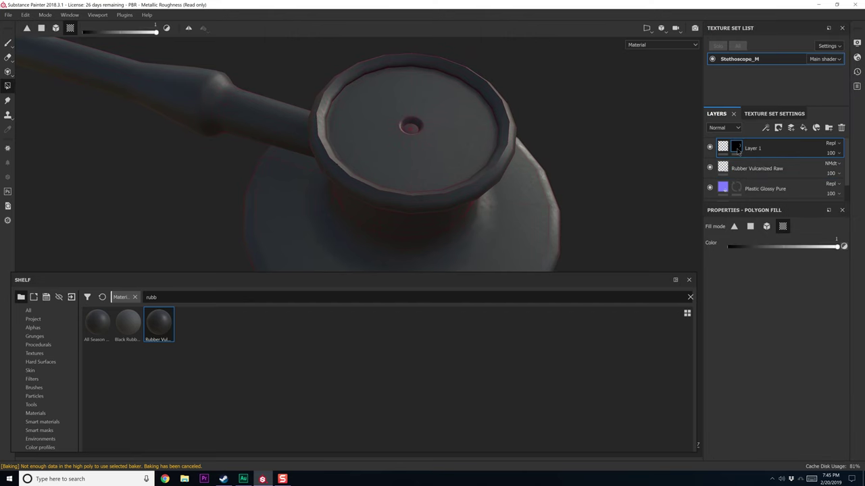
# - Add a white mask to the Rubber Vulcanized Raw layer
pyautogui.rightClick(741, 164)
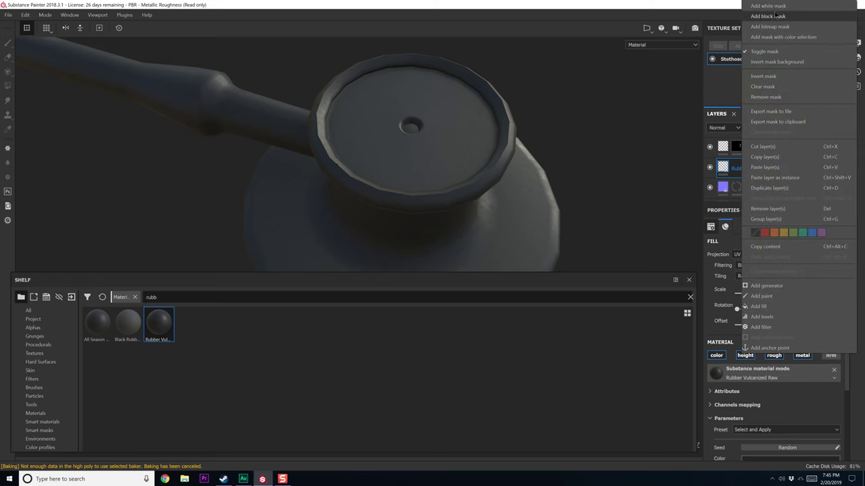
pyautogui.click(763, 5)
pyautogui.rightClick(737, 166)
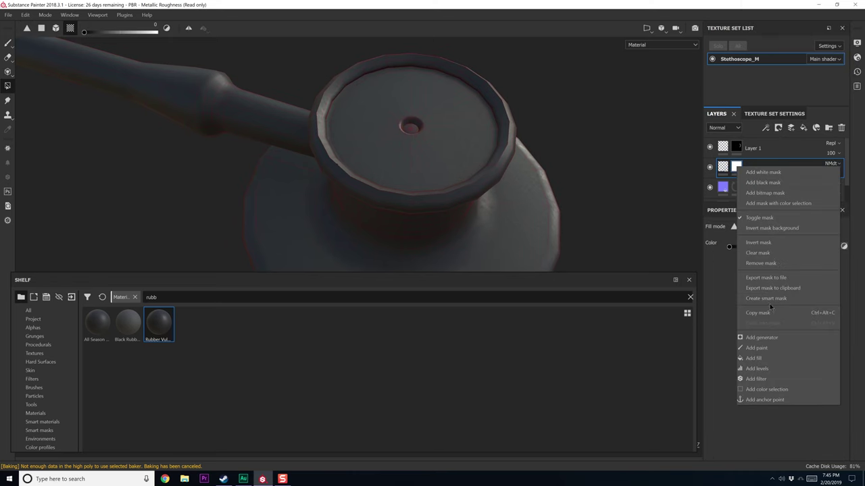
# - Delete Layer 1 and put a black mask on the Rubber Vulcanized Raw layer
pyautogui.click(776, 147)
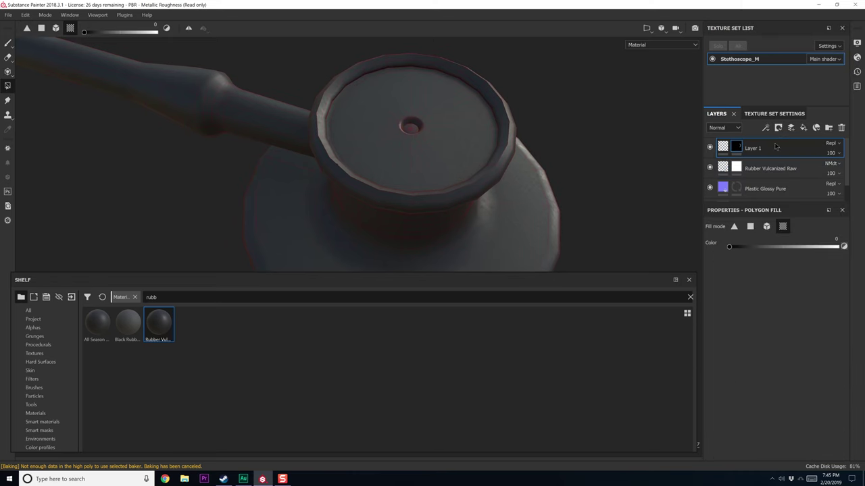
pyautogui.click(841, 127)
pyautogui.rightClick(738, 148)
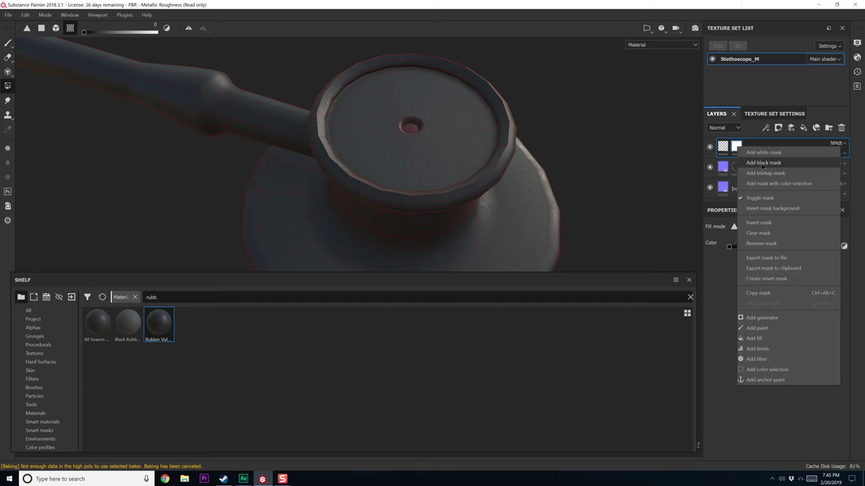
pyautogui.click(763, 163)
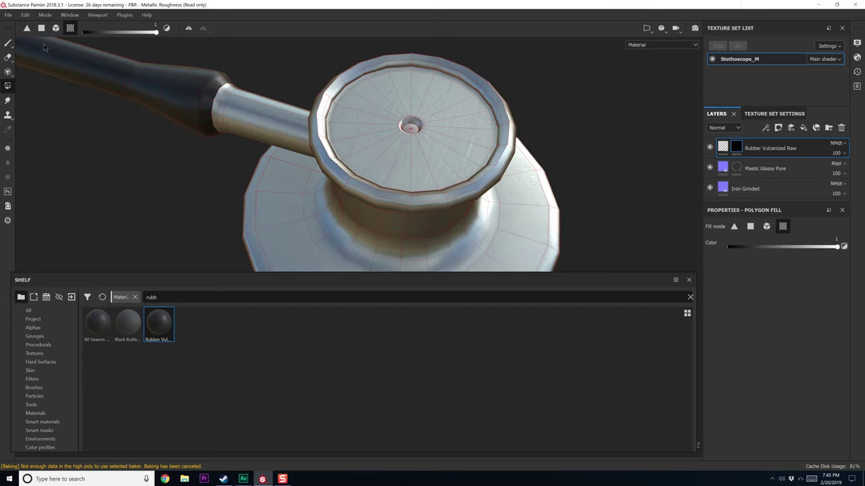
# - Reveal the rubber material on the chest piece's small upper rim and large lower rim by filling their mesh parts in the mask
pyautogui.click(325, 132)
pyautogui.keyDown('alt'); pyautogui.moveTo(330, 205); pyautogui.dragTo(340, 144); pyautogui.keyUp('alt')
pyautogui.click(268, 228)
pyautogui.keyDown('alt'); pyautogui.moveTo(324, 245); pyautogui.dragTo(758, 140); pyautogui.keyUp('alt')
# - Set the texture set's size to 2048
pyautogui.click(775, 114)
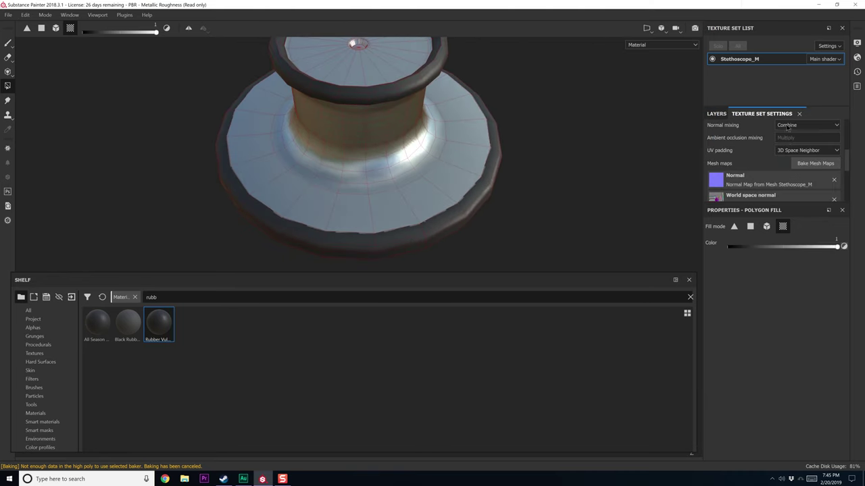
pyautogui.click(786, 206)
pyautogui.click(785, 206)
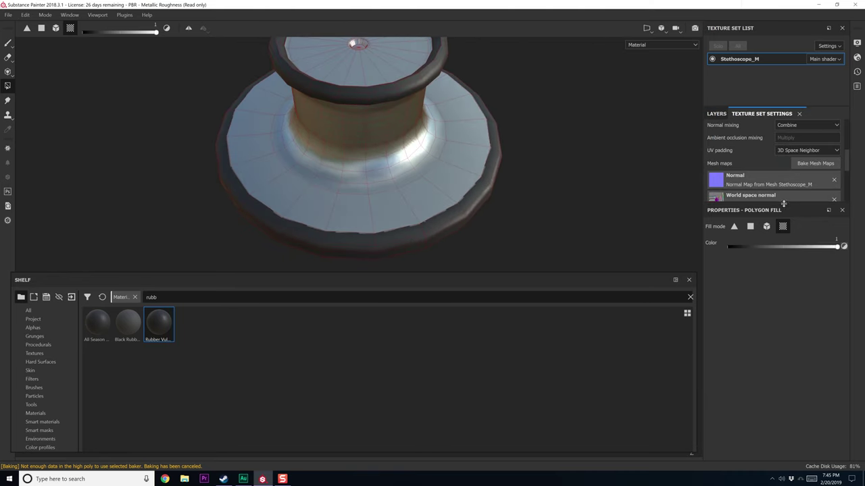
pyautogui.moveTo(783, 204); pyautogui.dragTo(796, 368)
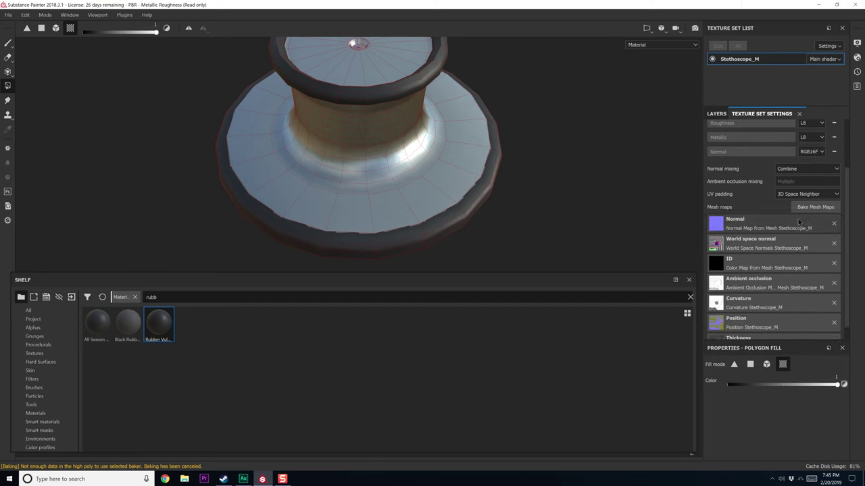
pyautogui.scroll(2, 793, 187)
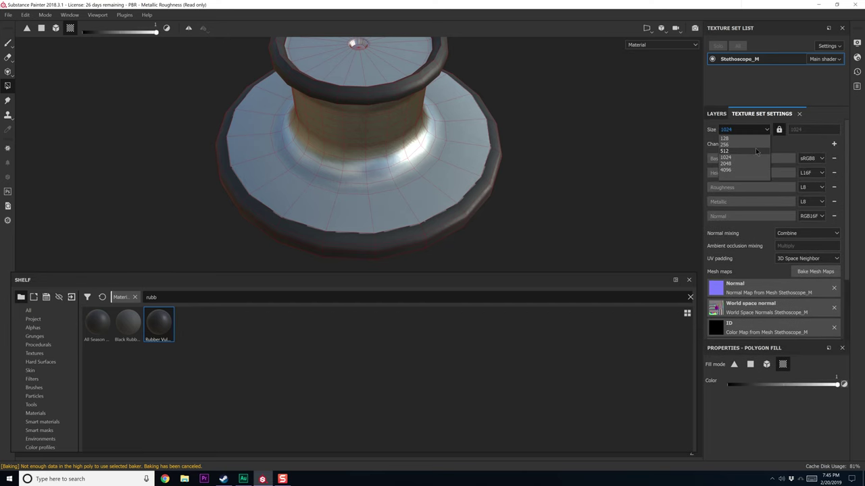
pyautogui.click(741, 165)
# - Examine the ground-iron surface of the chest piece and the Iron Grinded layer's material parameters
pyautogui.keyDown('alt'); pyautogui.moveTo(407, 167); pyautogui.dragTo(568, 154); pyautogui.keyUp('alt')
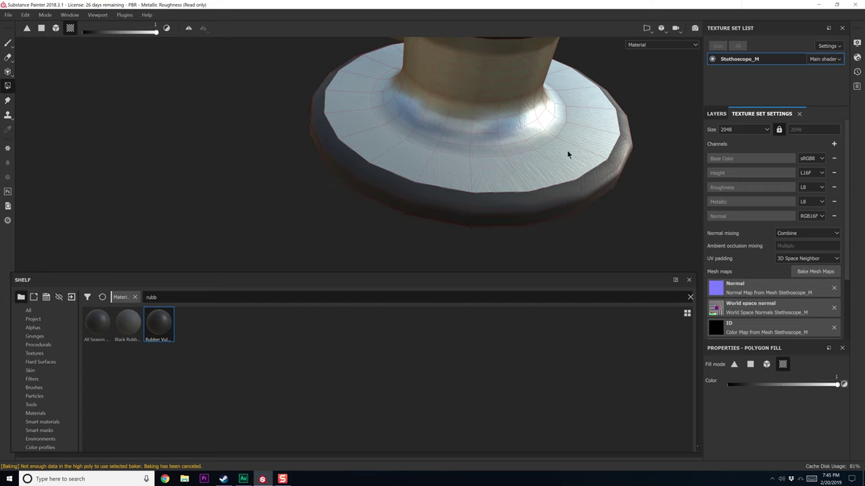
pyautogui.click(716, 114)
pyautogui.click(720, 191)
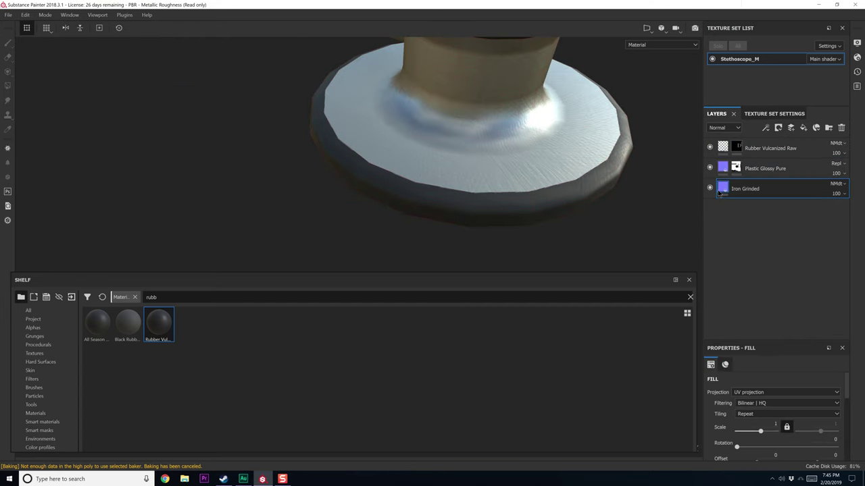
pyautogui.scroll(-8, 769, 385)
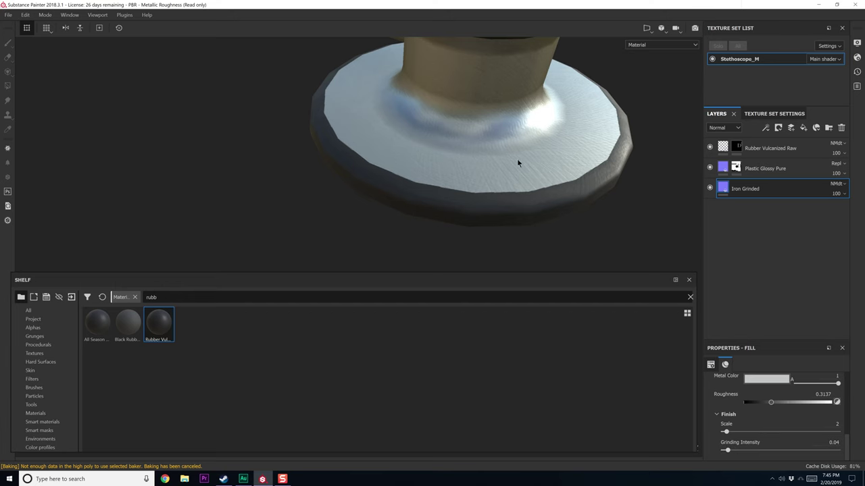
# - Inspect the materials along the whole stethoscope, from the chest piece and tubing to the ear tubes and tips
pyautogui.keyDown('alt'); pyautogui.moveTo(518, 163); pyautogui.dragTo(493, 185); pyautogui.keyUp('alt')
pyautogui.keyDown('alt'); pyautogui.moveTo(493, 185); pyautogui.dragTo(518, 55, button='right'); pyautogui.keyUp('alt')
pyautogui.keyDown('alt'); pyautogui.moveTo(518, 55); pyautogui.dragTo(650, 176, button='middle'); pyautogui.keyUp('alt')
pyautogui.keyDown('alt'); pyautogui.moveTo(412, 192); pyautogui.dragTo(539, 145); pyautogui.keyUp('alt')
pyautogui.keyDown('alt'); pyautogui.moveTo(539, 144); pyautogui.dragTo(594, 128, button='middle'); pyautogui.keyUp('alt')
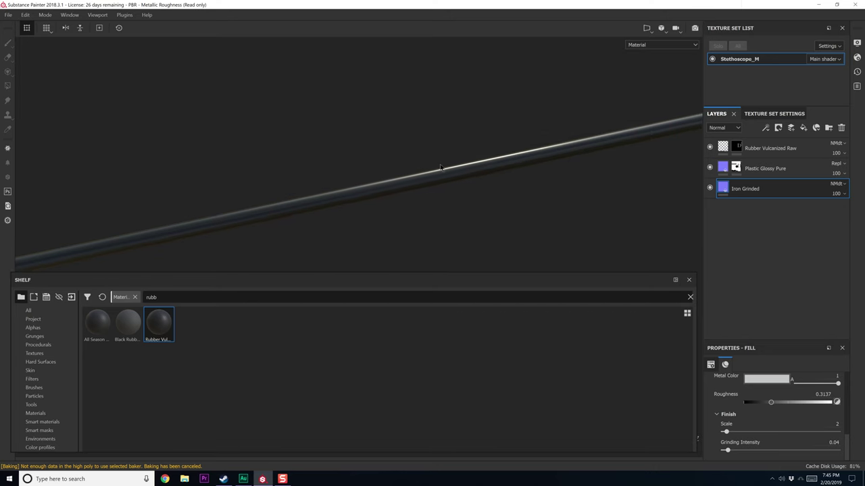
pyautogui.keyDown('alt'); pyautogui.moveTo(327, 174); pyautogui.dragTo(319, 185, button='middle'); pyautogui.keyUp('alt')
pyautogui.keyDown('alt'); pyautogui.moveTo(319, 185); pyautogui.dragTo(502, 74, button='right'); pyautogui.keyUp('alt')
pyautogui.keyDown('alt'); pyautogui.moveTo(502, 75); pyautogui.dragTo(458, 88); pyautogui.keyUp('alt')
pyautogui.keyDown('alt'); pyautogui.moveTo(488, 173); pyautogui.dragTo(352, 114); pyautogui.keyUp('alt')
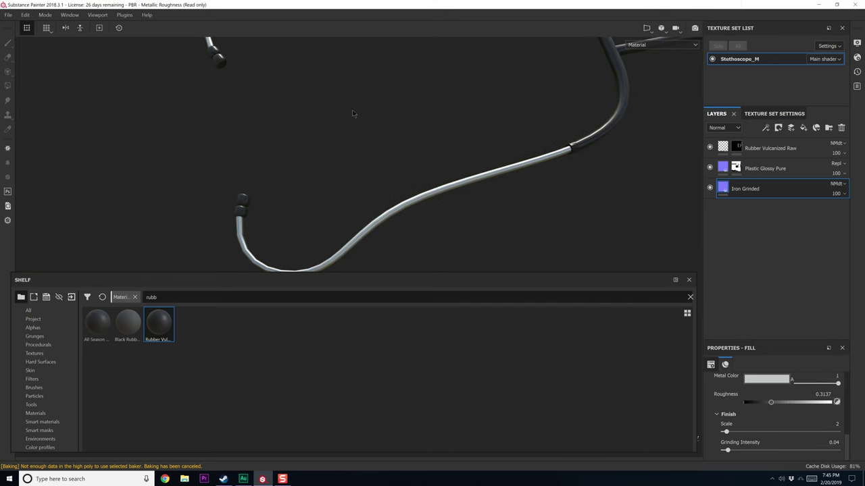
pyautogui.keyDown('alt'); pyautogui.moveTo(413, 164); pyautogui.dragTo(404, 112, button='middle'); pyautogui.keyUp('alt')
pyautogui.keyDown('alt'); pyautogui.moveTo(635, 112); pyautogui.dragTo(400, 194); pyautogui.keyUp('alt')
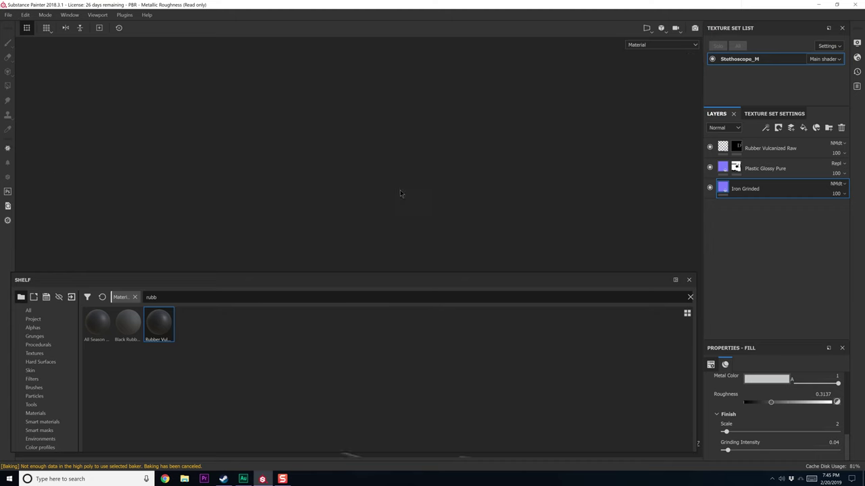
pyautogui.keyDown('alt'); pyautogui.moveTo(369, 199); pyautogui.dragTo(428, 192, button='middle'); pyautogui.keyUp('alt')
pyautogui.keyDown('alt'); pyautogui.moveTo(429, 192); pyautogui.dragTo(364, 149, button='right'); pyautogui.keyUp('alt')
pyautogui.keyDown('alt'); pyautogui.moveTo(365, 149); pyautogui.dragTo(392, 178, button='middle'); pyautogui.keyUp('alt')
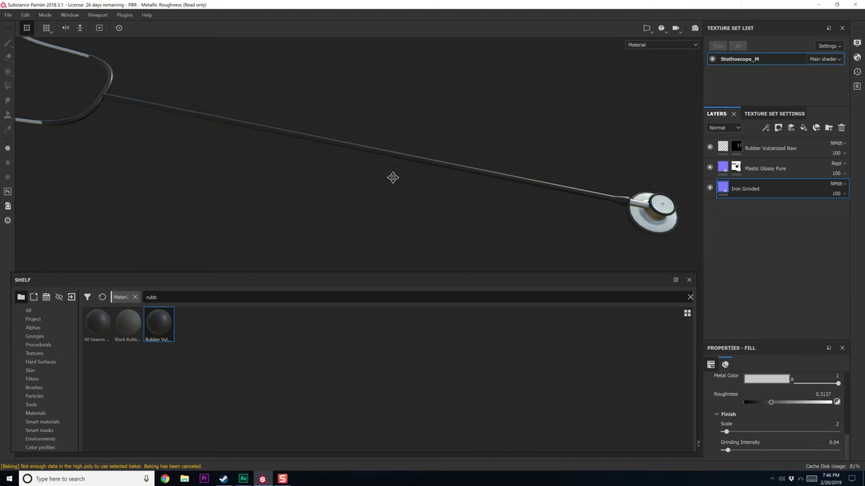
pyautogui.keyDown('alt'); pyautogui.moveTo(392, 177); pyautogui.dragTo(481, 150, button='right'); pyautogui.keyUp('alt')
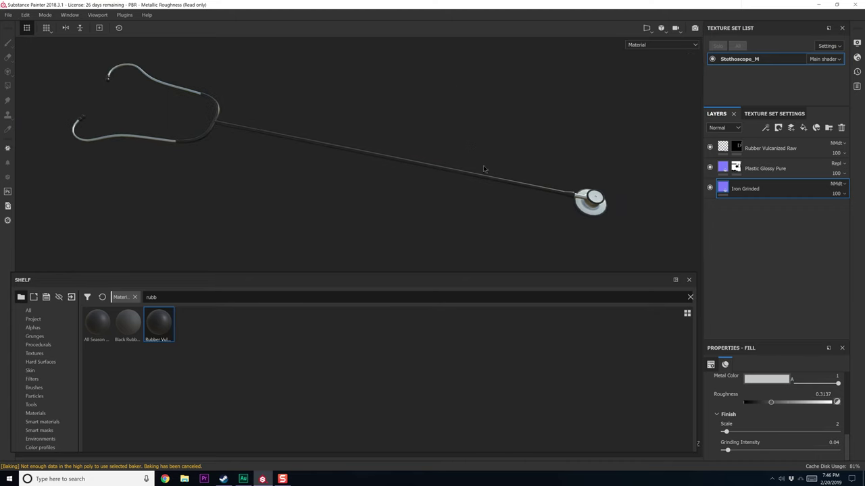
# - Save the project as Stethoscope in the SP/Saves folder
pyautogui.hotkey('ctrl', 's')
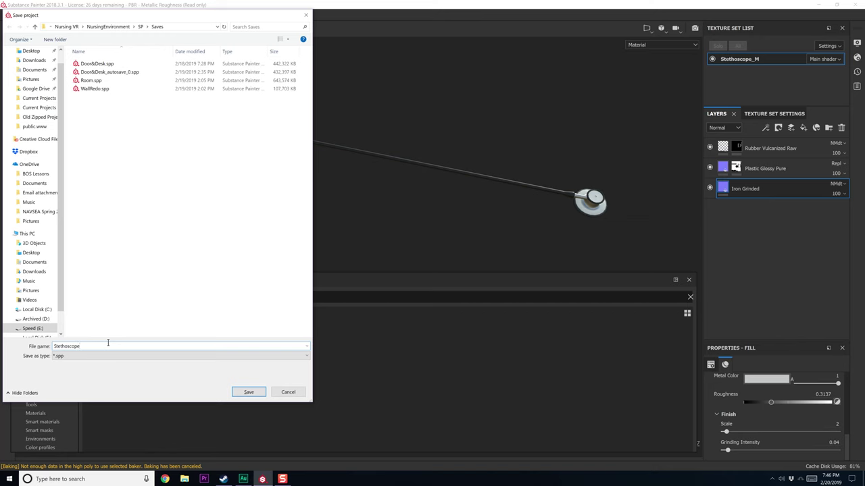
pyautogui.press('Return')
# - Start a texture export and choose the Unity 5 Occ configuration
pyautogui.click(10, 15)
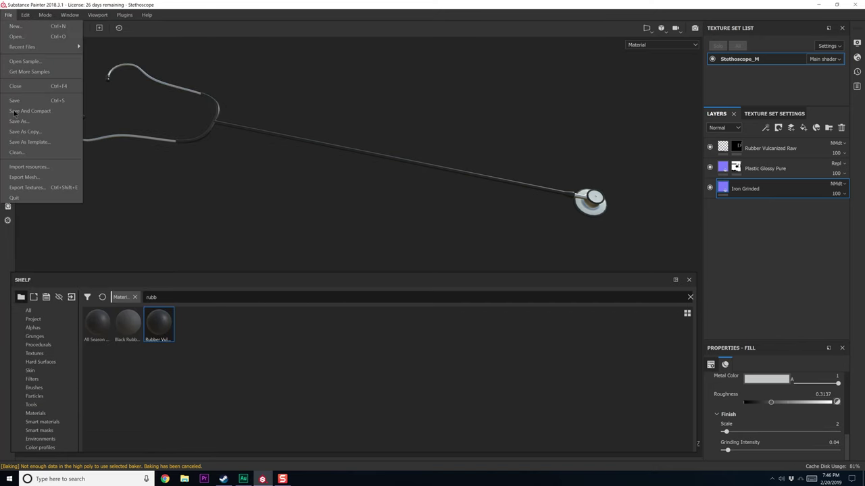
pyautogui.click(27, 188)
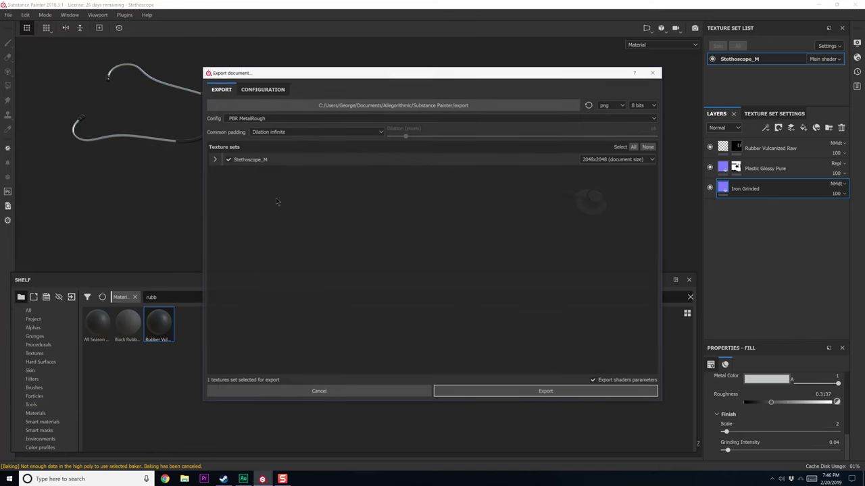
pyautogui.click(304, 120)
pyautogui.scroll(-3, 277, 156)
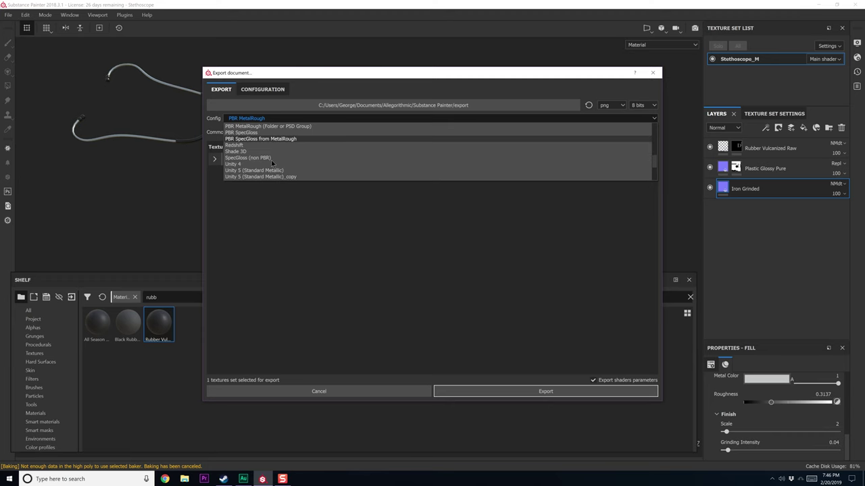
pyautogui.scroll(-3, 270, 172)
pyautogui.click(269, 156)
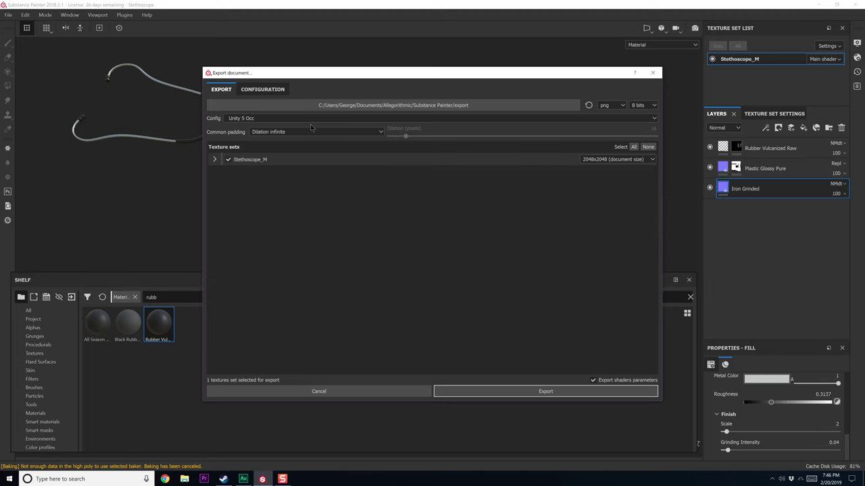
# - Browse for the export destination to Google Drive/Rowan Projects/Nursing VR/NursingEnvironment/SP/Textures
pyautogui.click(343, 106)
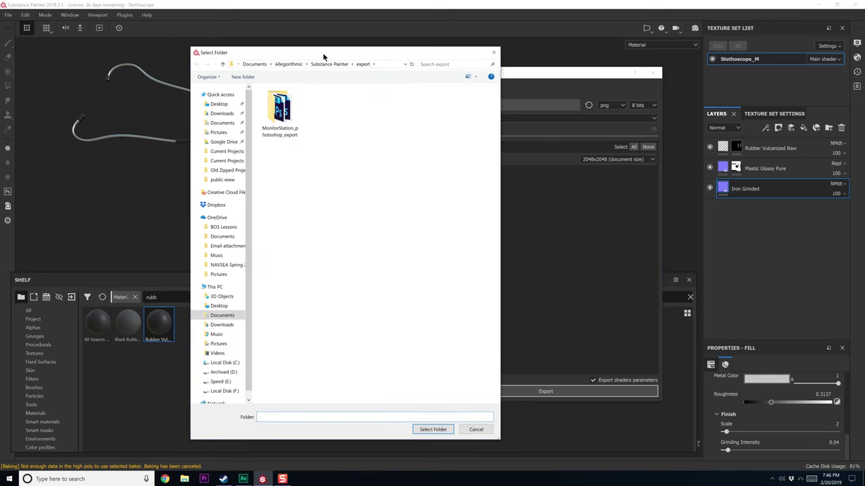
pyautogui.click(322, 65)
pyautogui.click(308, 65)
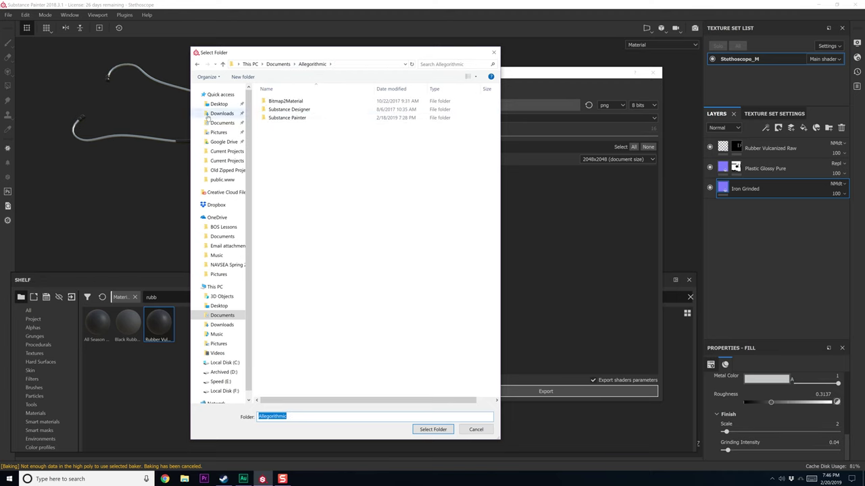
pyautogui.click(229, 142)
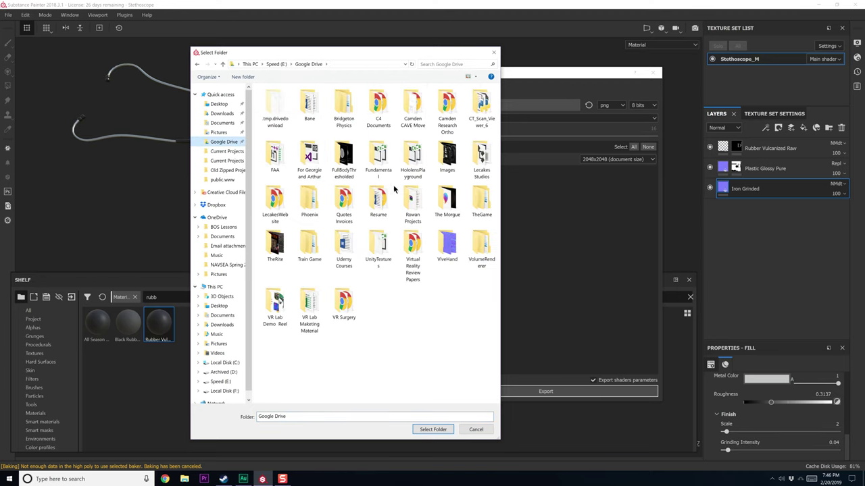
pyautogui.doubleClick(412, 200)
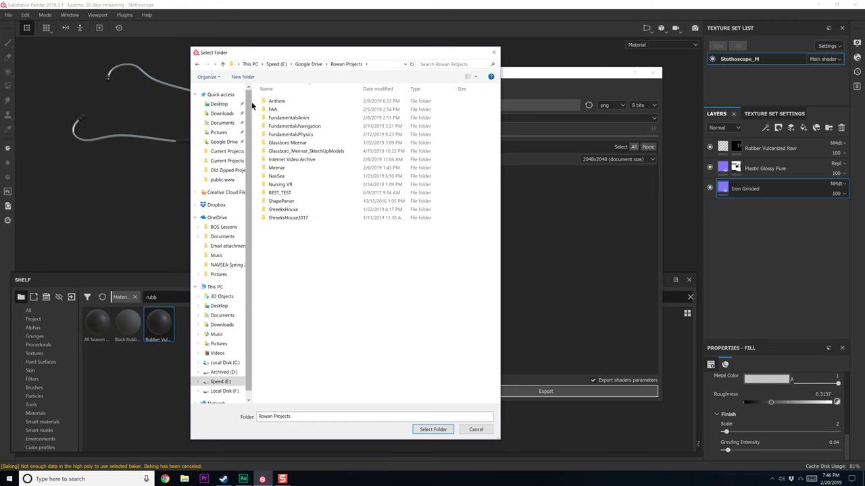
pyautogui.doubleClick(288, 186)
pyautogui.doubleClick(290, 101)
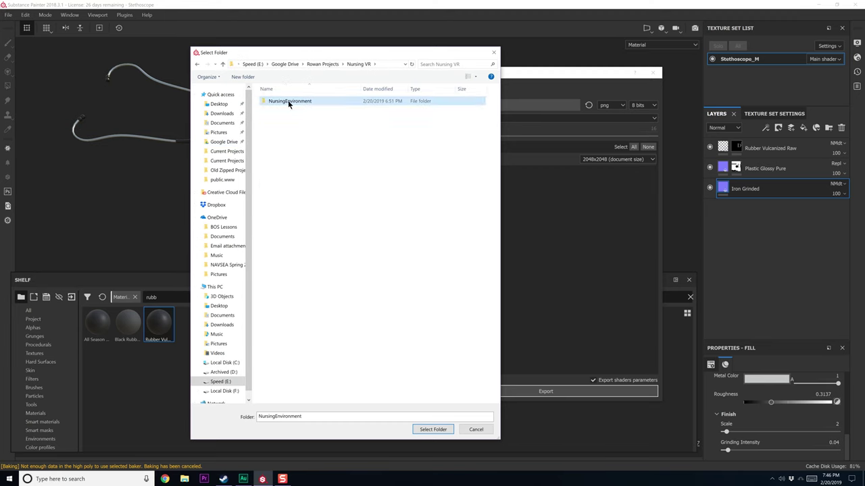
pyautogui.doubleClick(284, 119)
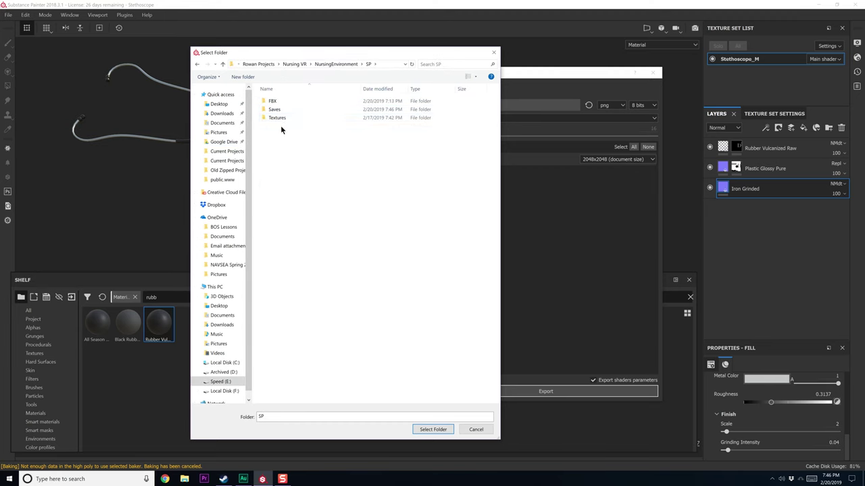
pyautogui.doubleClick(281, 120)
# - Create a folder named Stethoscope inside Textures and set it as the export destination
pyautogui.rightClick(284, 137)
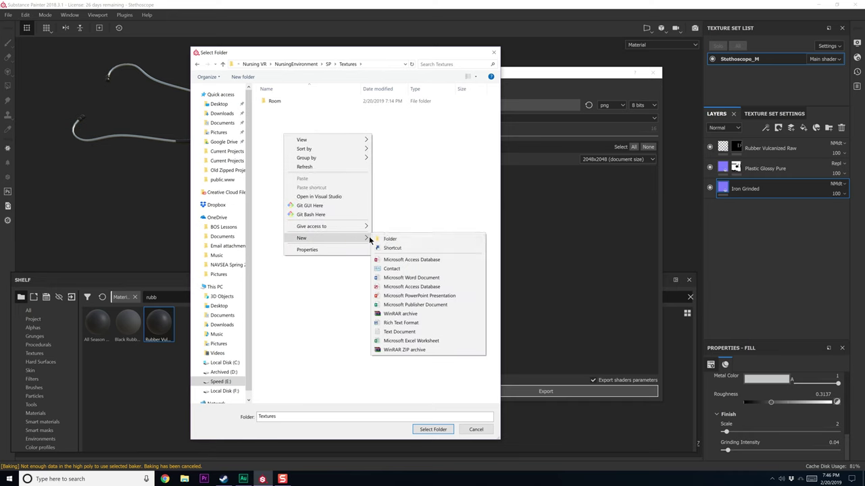
pyautogui.click(383, 238)
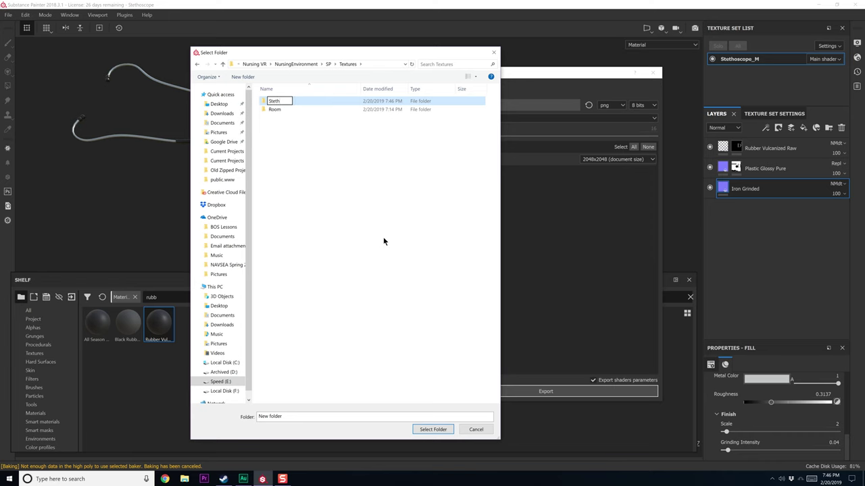
pyautogui.write('Stethoscope')
pyautogui.press('Return')
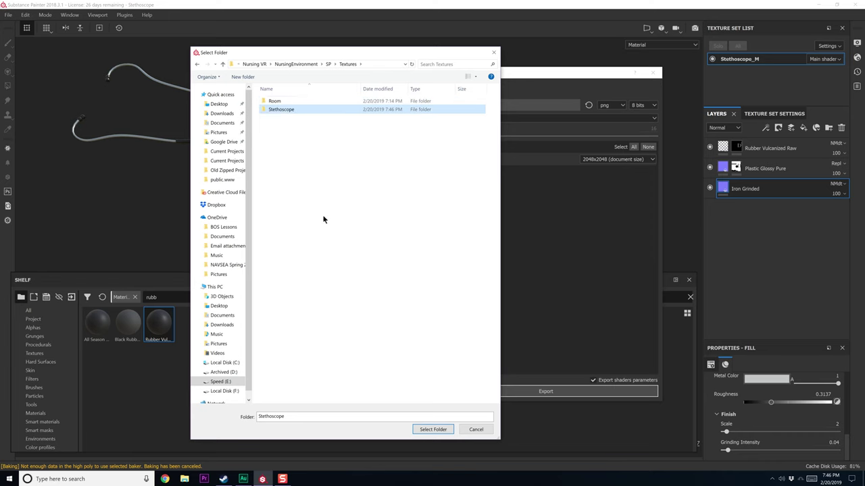
pyautogui.click(433, 430)
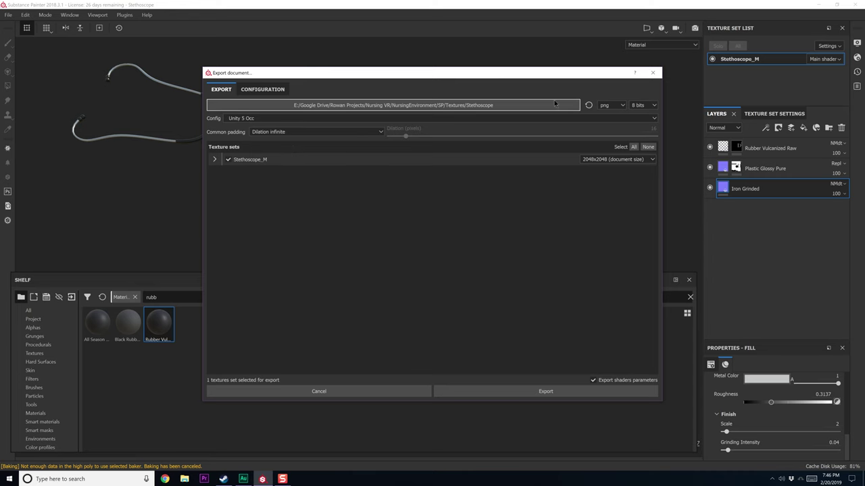
# - Export the Stethoscope_M texture set as PNG files and open the destination folder
pyautogui.click(541, 391)
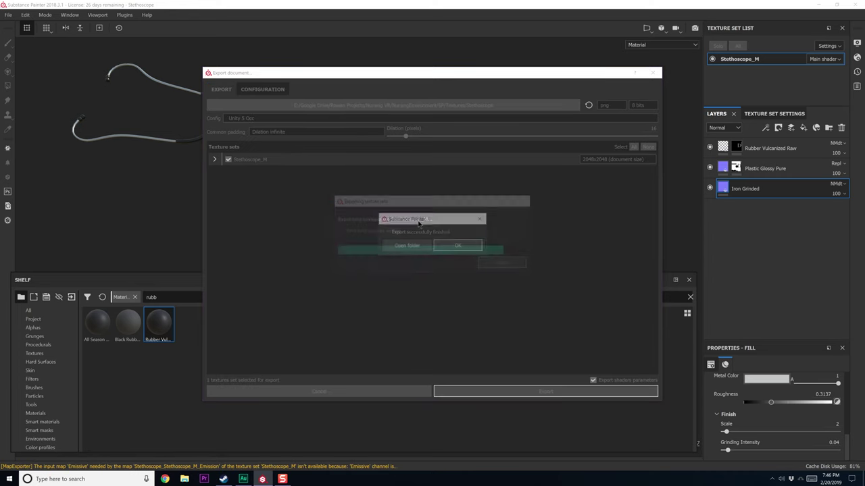
pyautogui.click(412, 244)
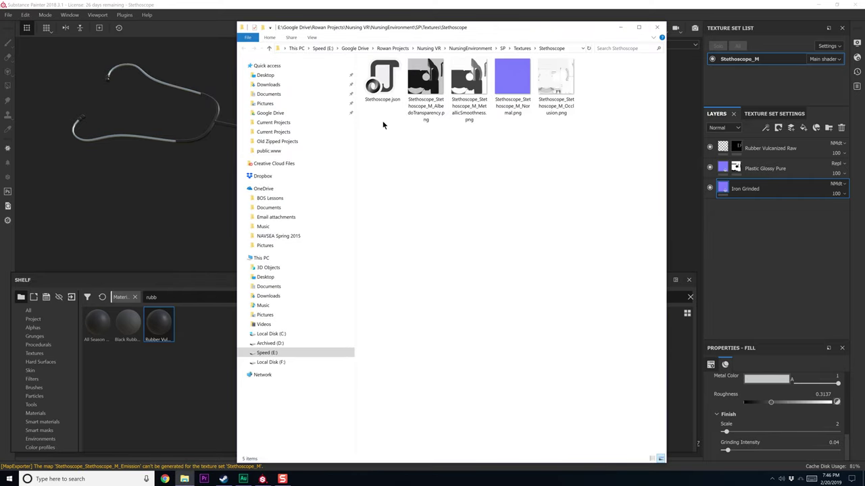
# - Check the exported albedo, metallic smoothness, normal and occlusion maps in the Stethoscope folder, and close its window
pyautogui.moveTo(380, 159); pyautogui.dragTo(598, 87)
pyautogui.click(473, 149)
pyautogui.click(426, 99)
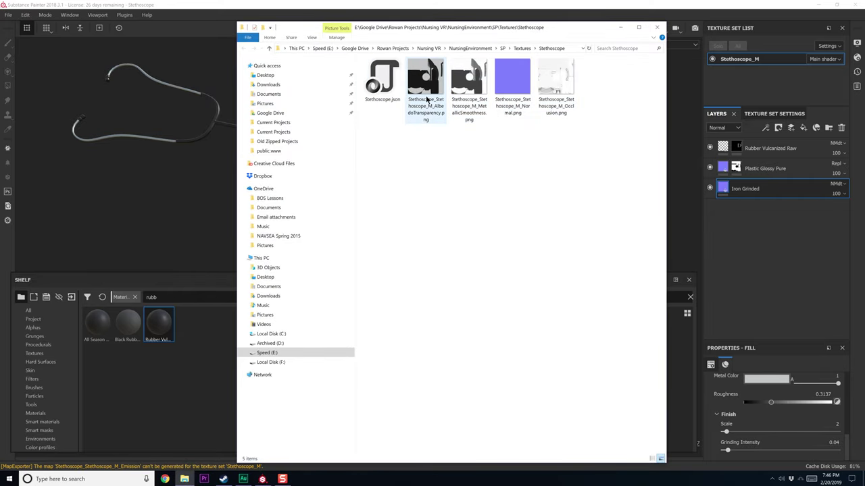
pyautogui.click(462, 112)
pyautogui.click(519, 106)
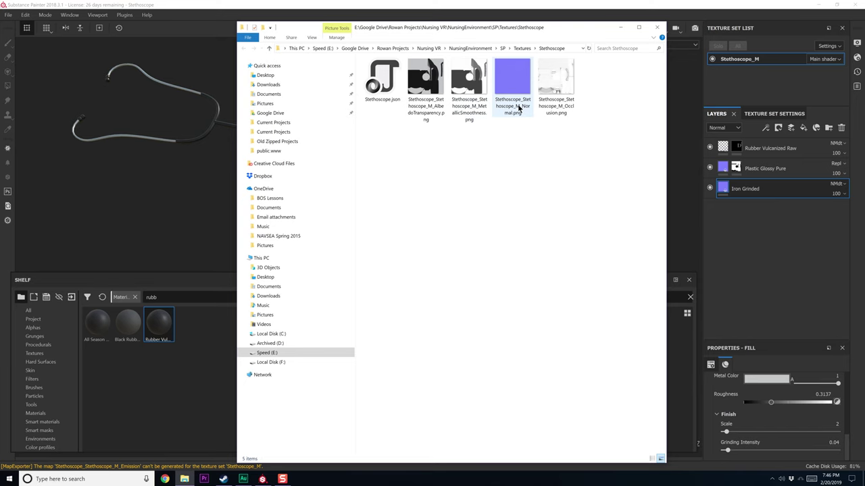
pyautogui.click(654, 30)
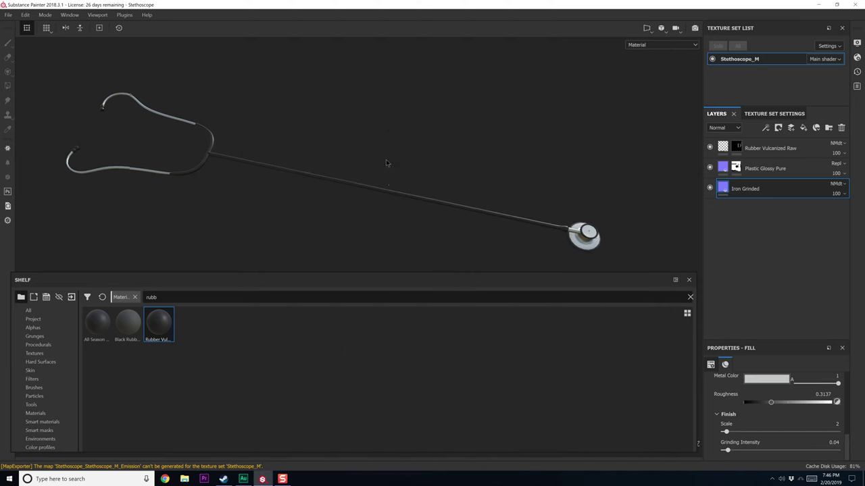
pyautogui.moveTo(386, 159)
pyautogui.keyDown('alt'); pyautogui.mouseDown()
pyautogui.moveTo(386, 185)
pyautogui.moveTo(392, 79)
pyautogui.moveTo(240, 215)
pyautogui.moveTo(305, 116)
pyautogui.moveTo(306, 62)
pyautogui.moveTo(301, 268)
pyautogui.moveTo(281, 202)
pyautogui.moveTo(320, 222)
pyautogui.moveTo(320, 137)
pyautogui.moveTo(370, 168)
pyautogui.mouseUp(); pyautogui.keyUp('alt')
pyautogui.keyDown('alt'); pyautogui.moveTo(371, 168); pyautogui.dragTo(370, 168, button='middle'); pyautogui.keyUp('alt')
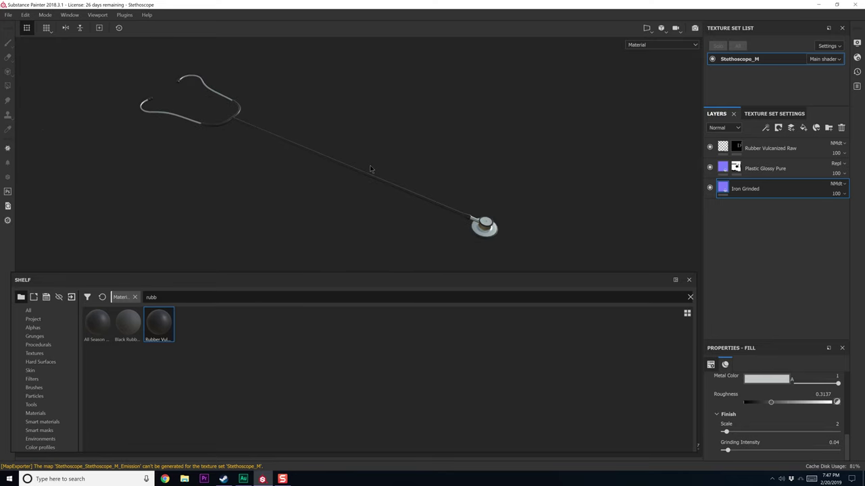